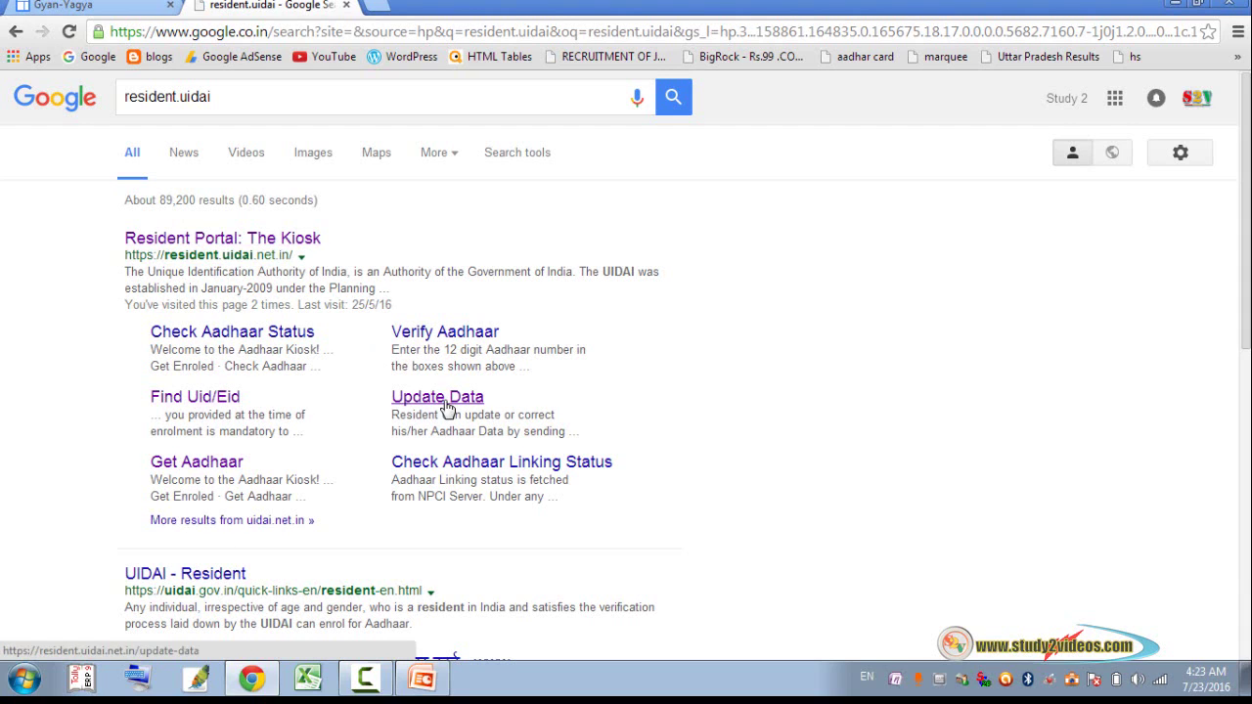
Step: From the UIDAI kiosk site's Update Data page, launch the Aadhaar Self Service Update Portal
left_click(275, 244)
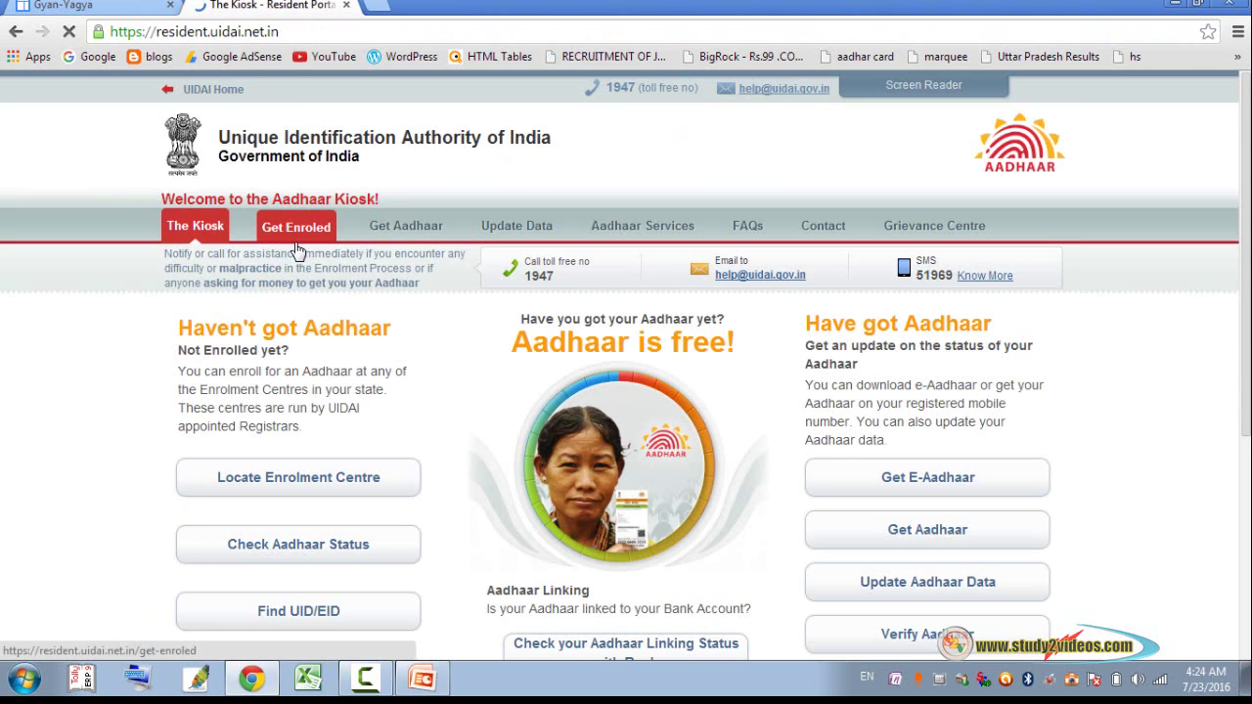
left_click(504, 240)
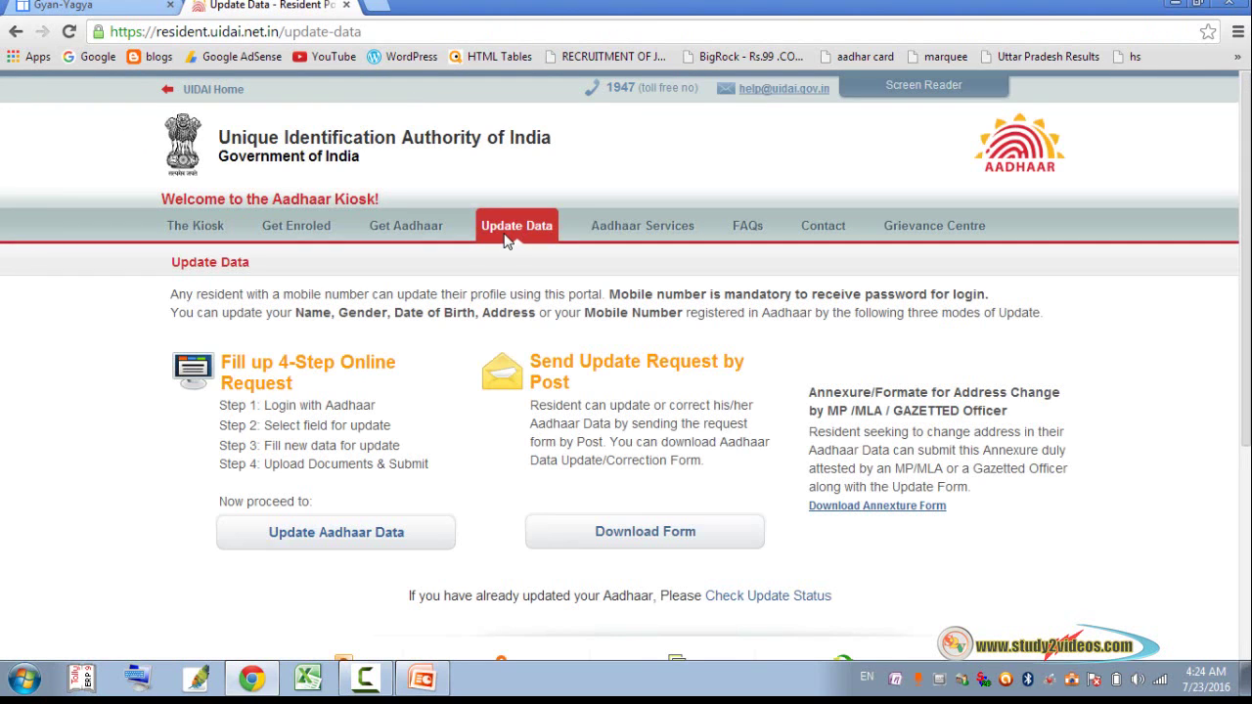
left_click(357, 545)
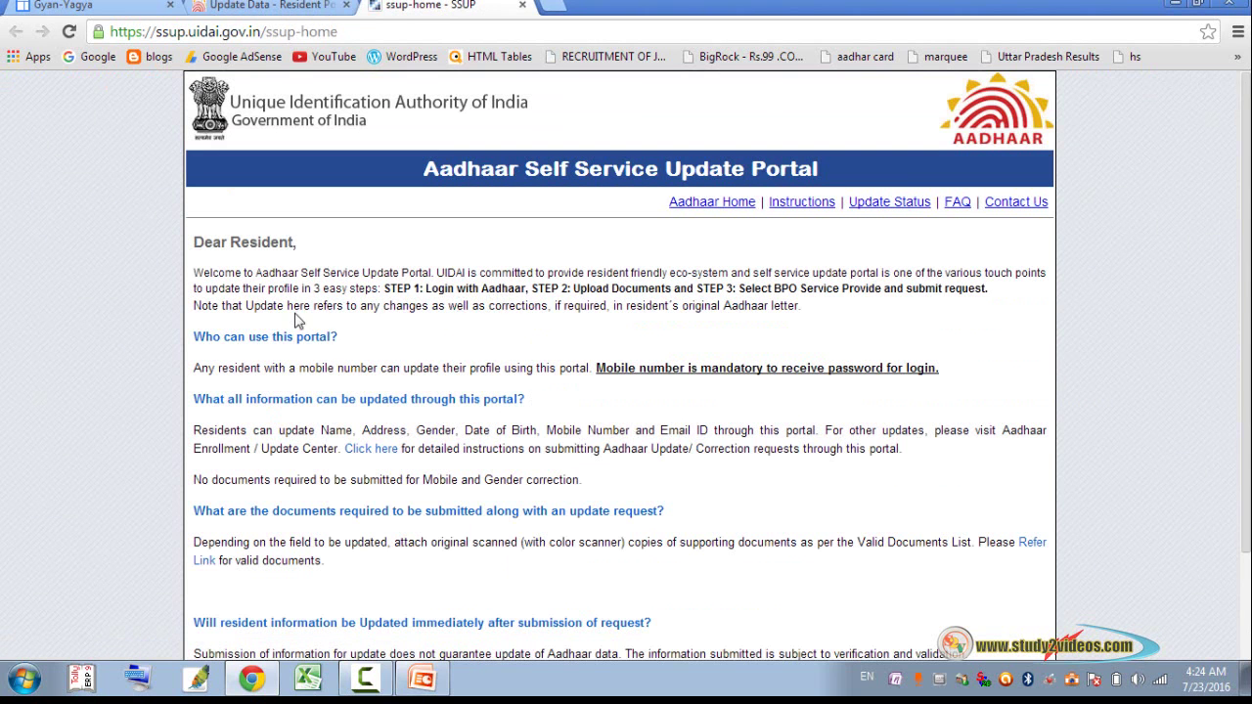
Step: Start submitting the update request online using the first CLICK HERE link
scroll(300, 315, "down", 3)
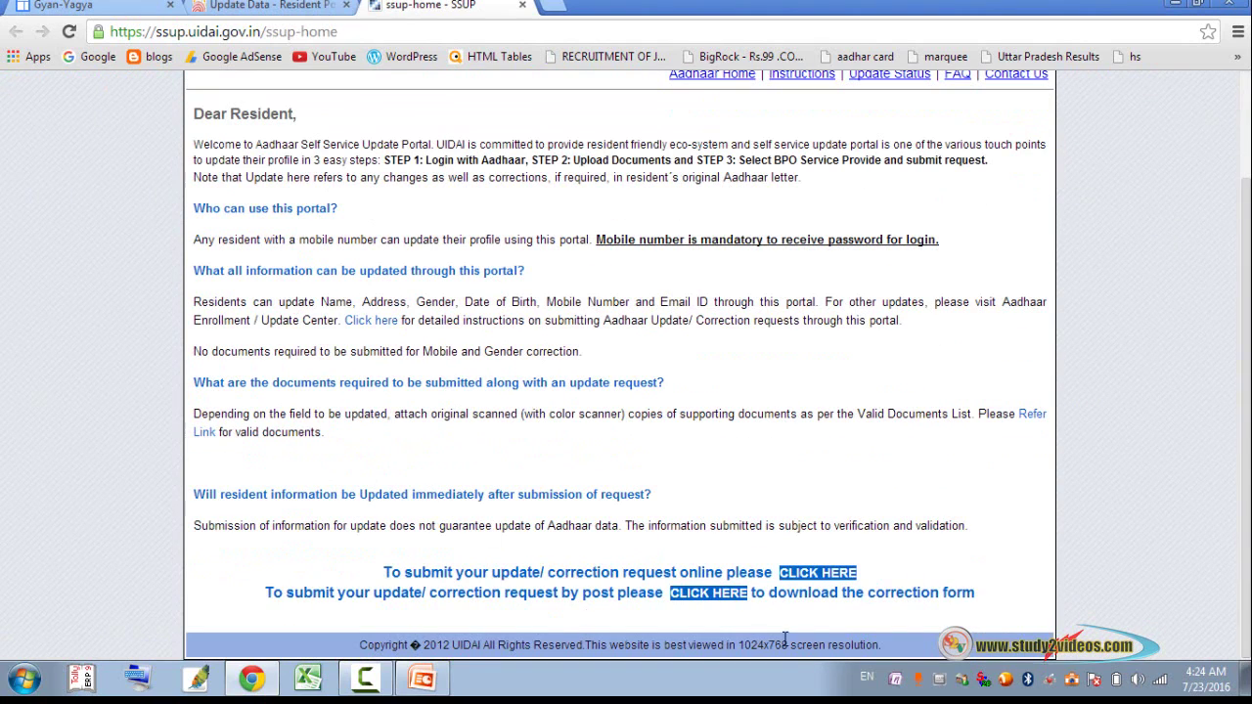
left_click(818, 576)
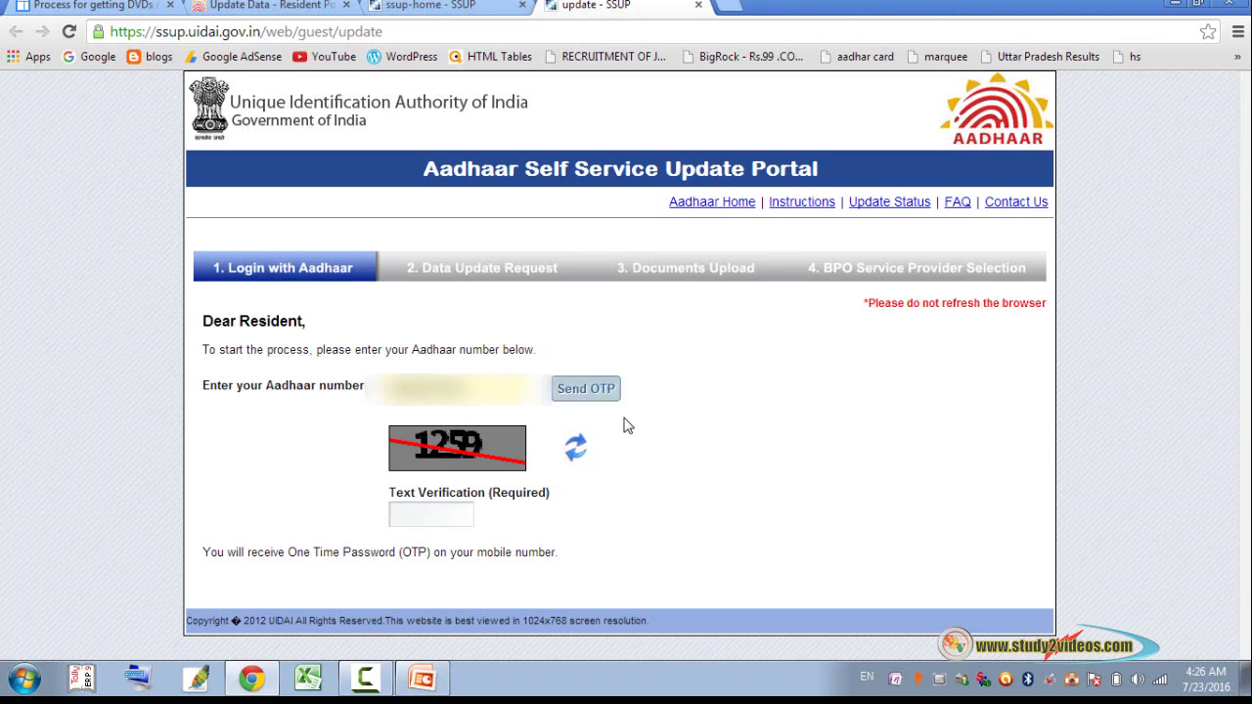
Step: Enter the captcha verification text and request the login OTP
left_click(441, 515)
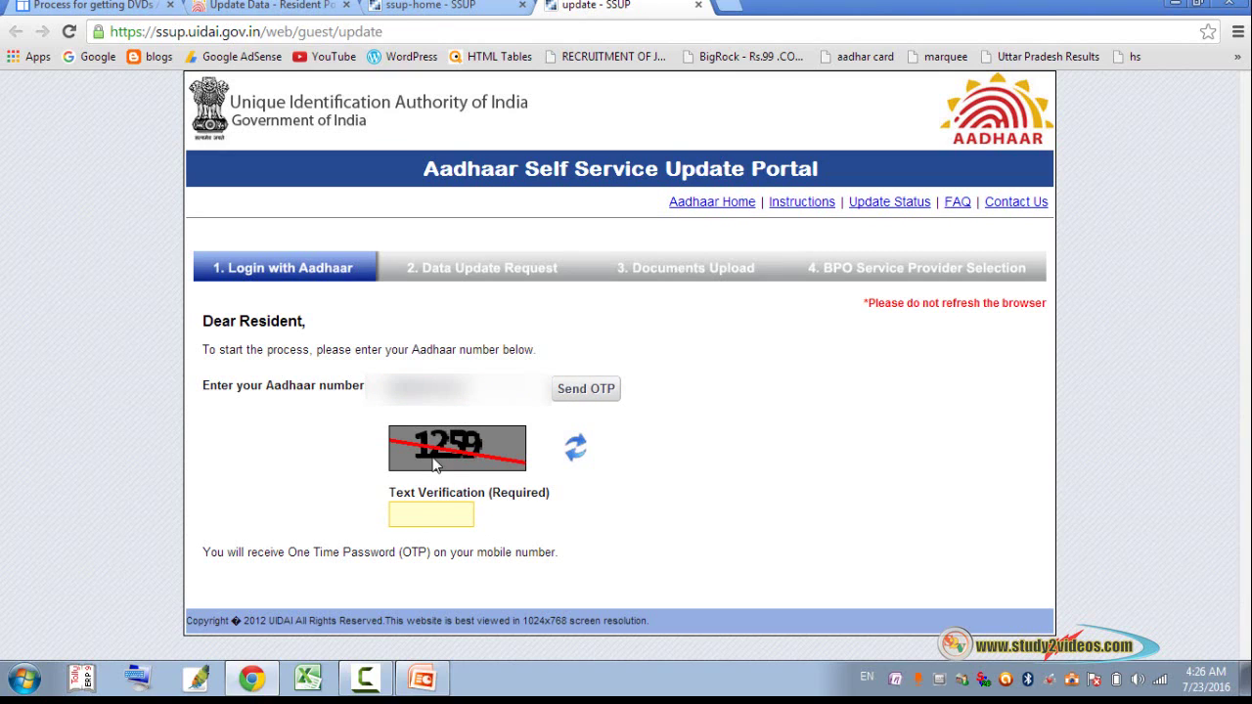
left_click(587, 397)
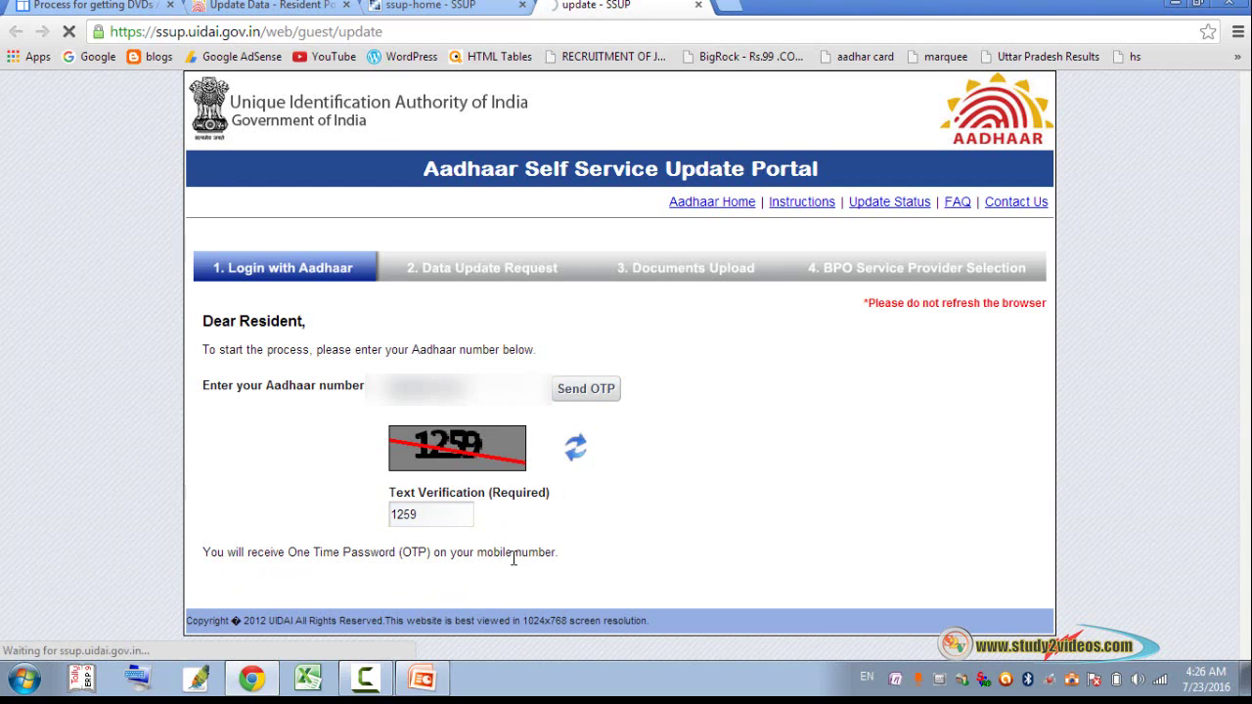
left_click(586, 394)
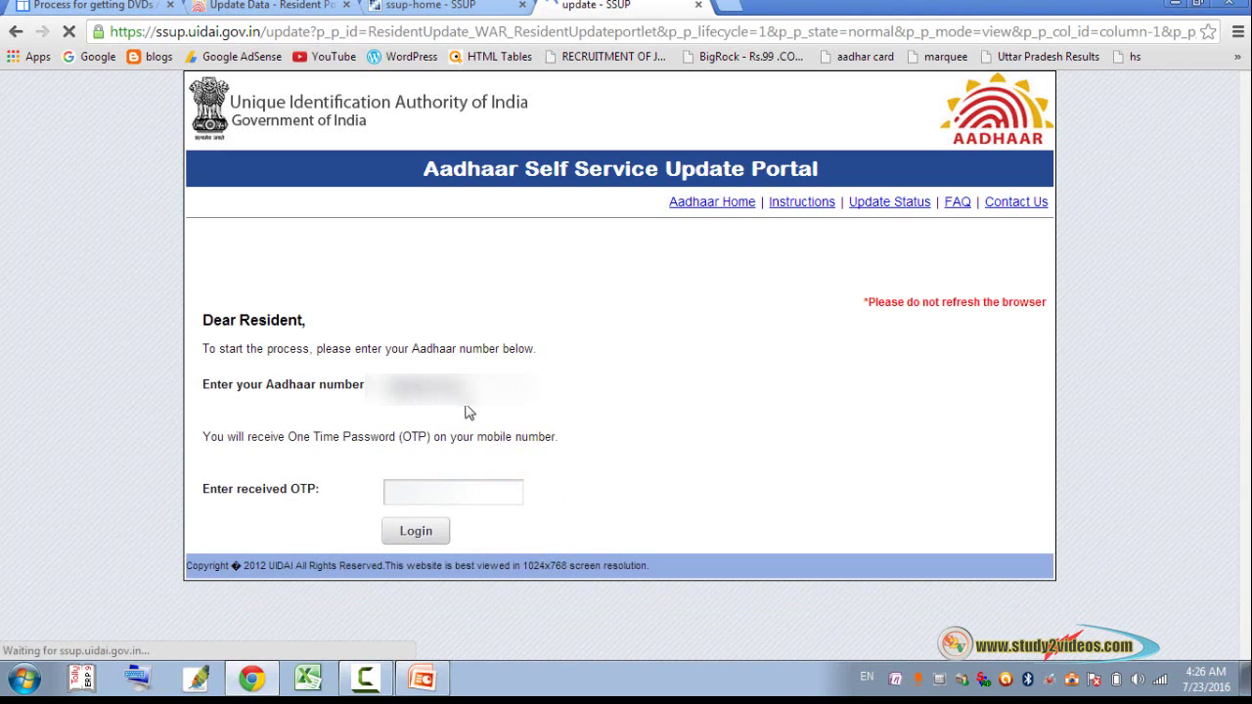
left_click(409, 492)
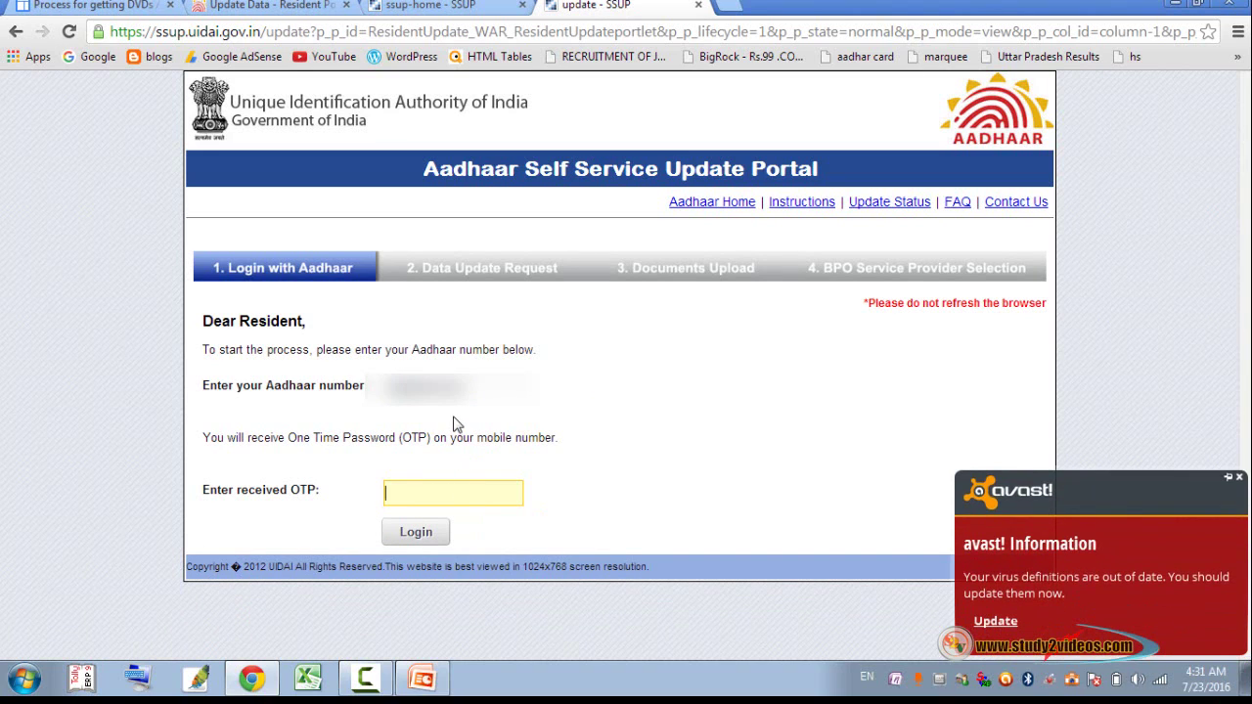
Step: Log in by entering the OTP received on the phone
left_click(466, 497)
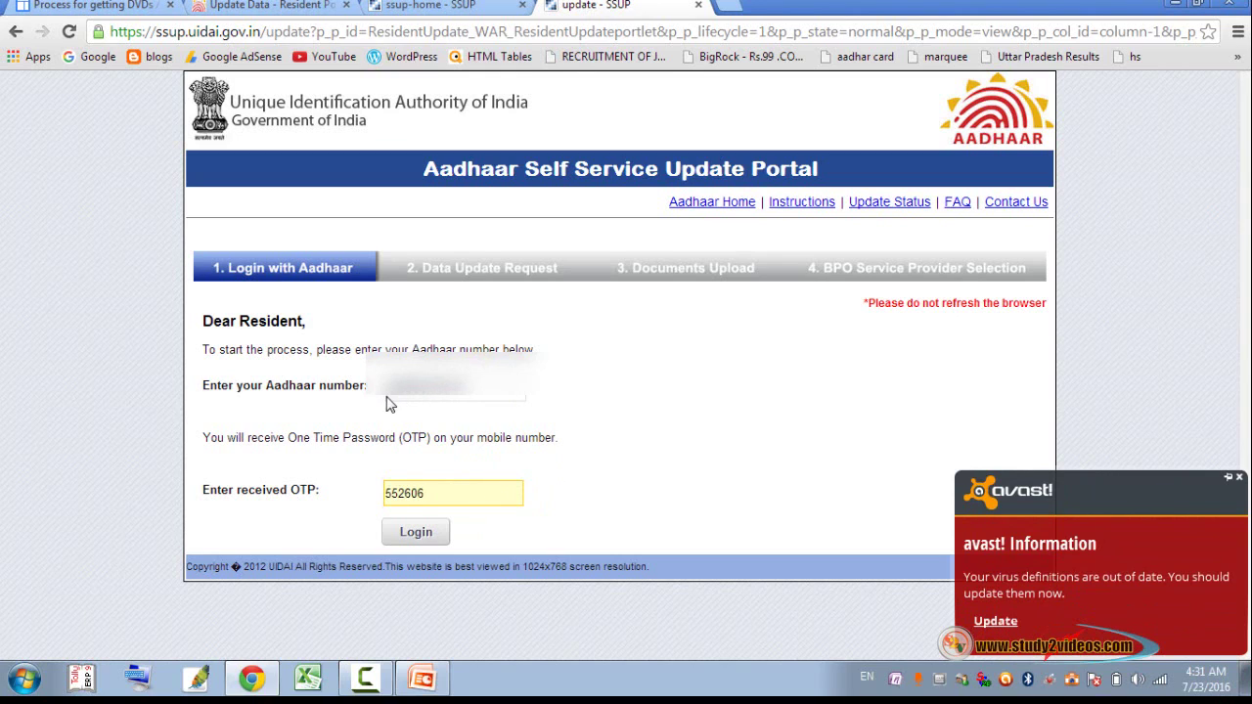
left_click(435, 533)
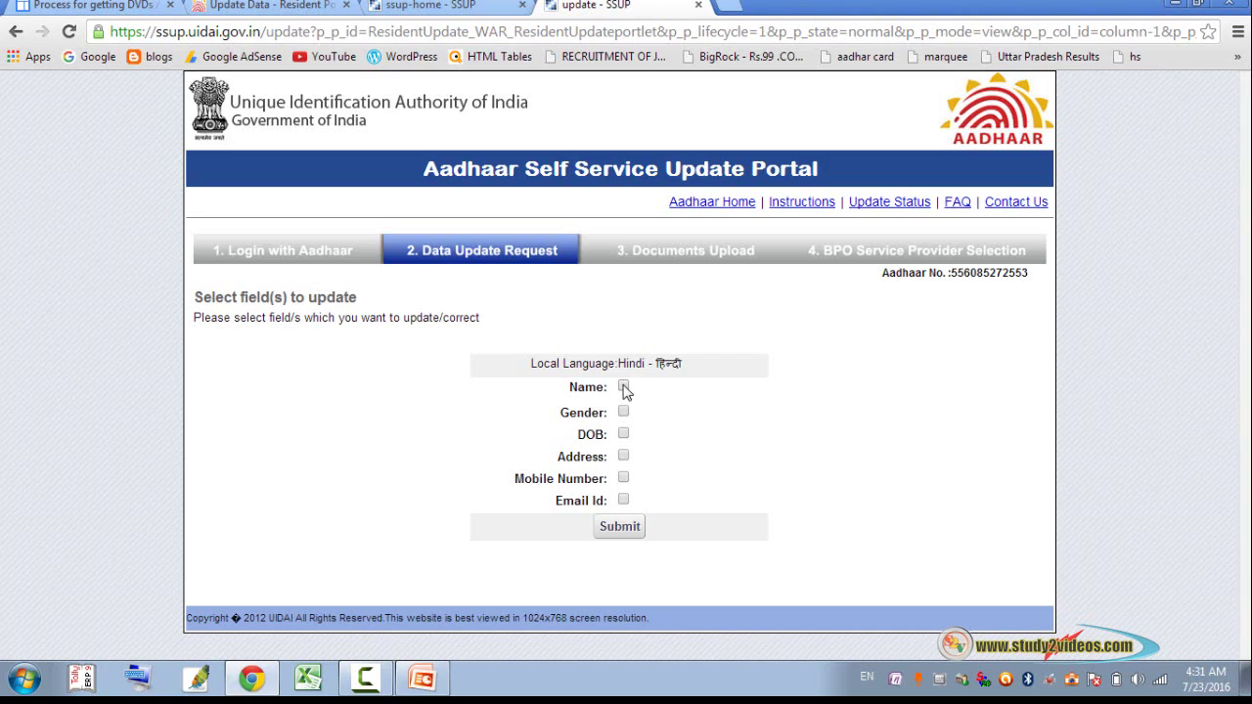
Step: Select Address, Mobile Number and Email Id for update, leaving Name, Gender and DOB unticked, and submit
left_click(624, 387)
left_click(624, 411)
left_click(624, 434)
left_click(623, 387)
left_click(624, 412)
left_click(624, 435)
left_click(623, 456)
left_click(624, 480)
left_click(624, 500)
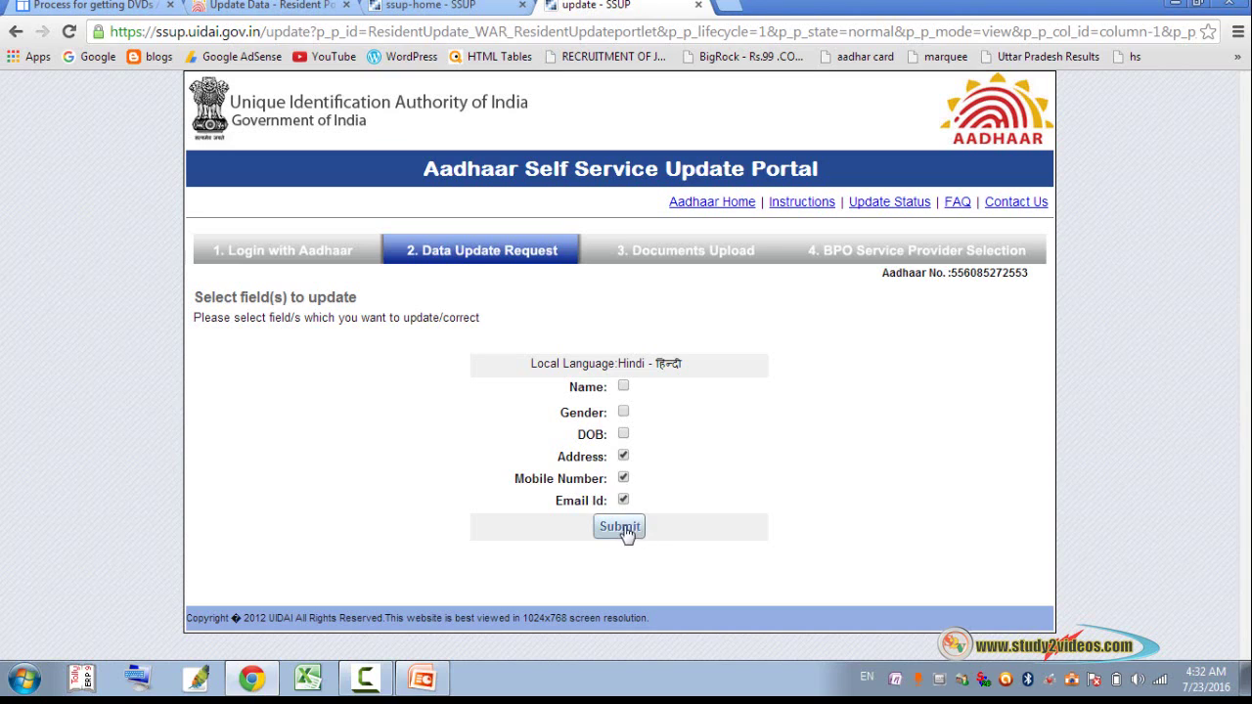
left_click(631, 528)
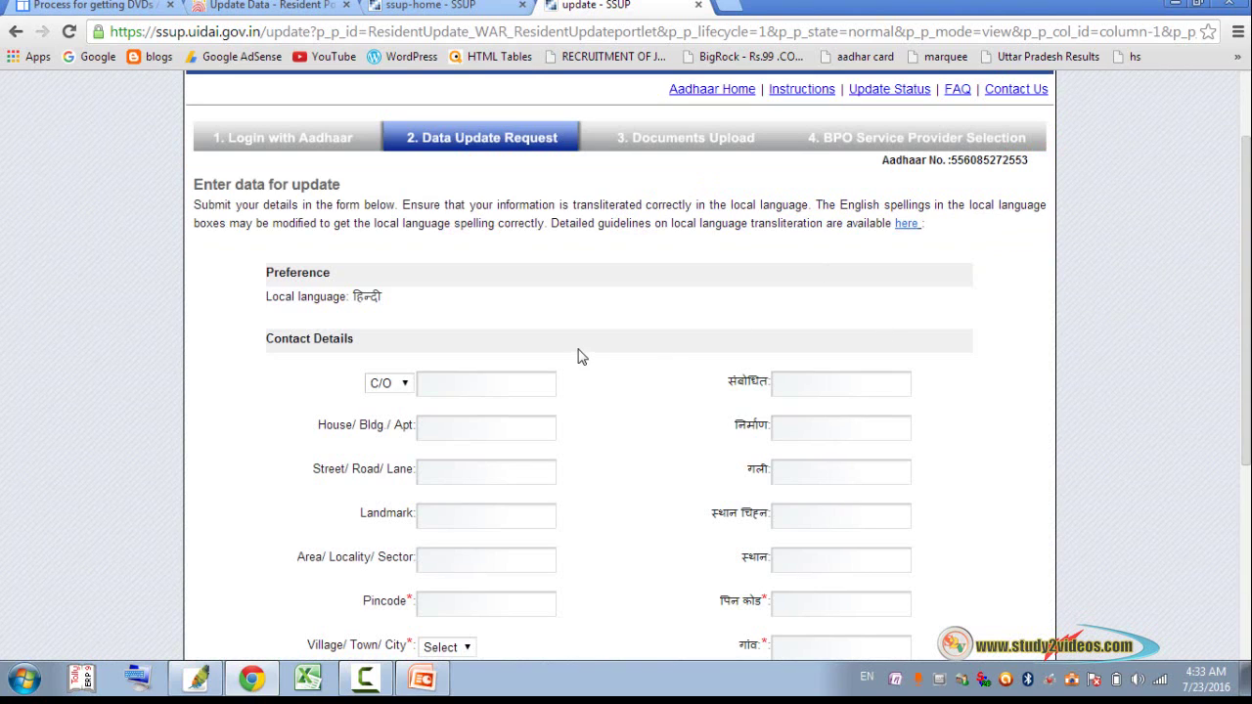
Step: Set the care-of relation to W/O and enter the care-of name
scroll(428, 379, "down", 2)
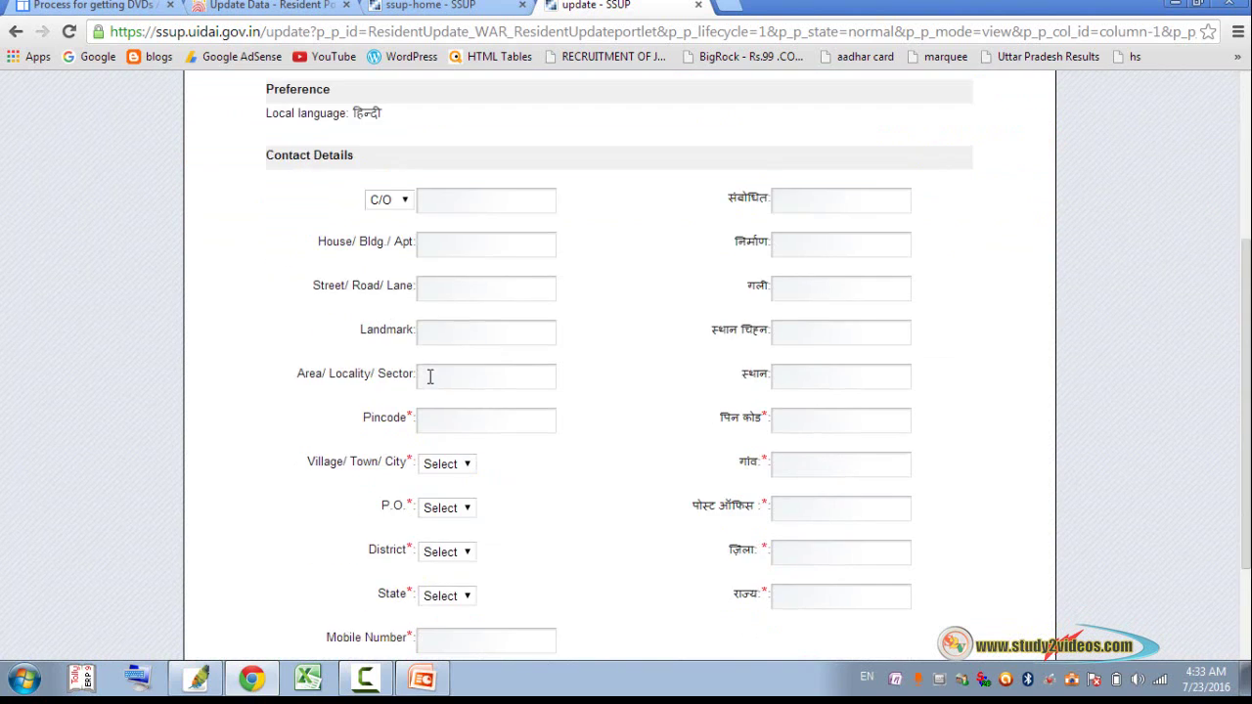
scroll(430, 330, "up", 1)
left_click(404, 294)
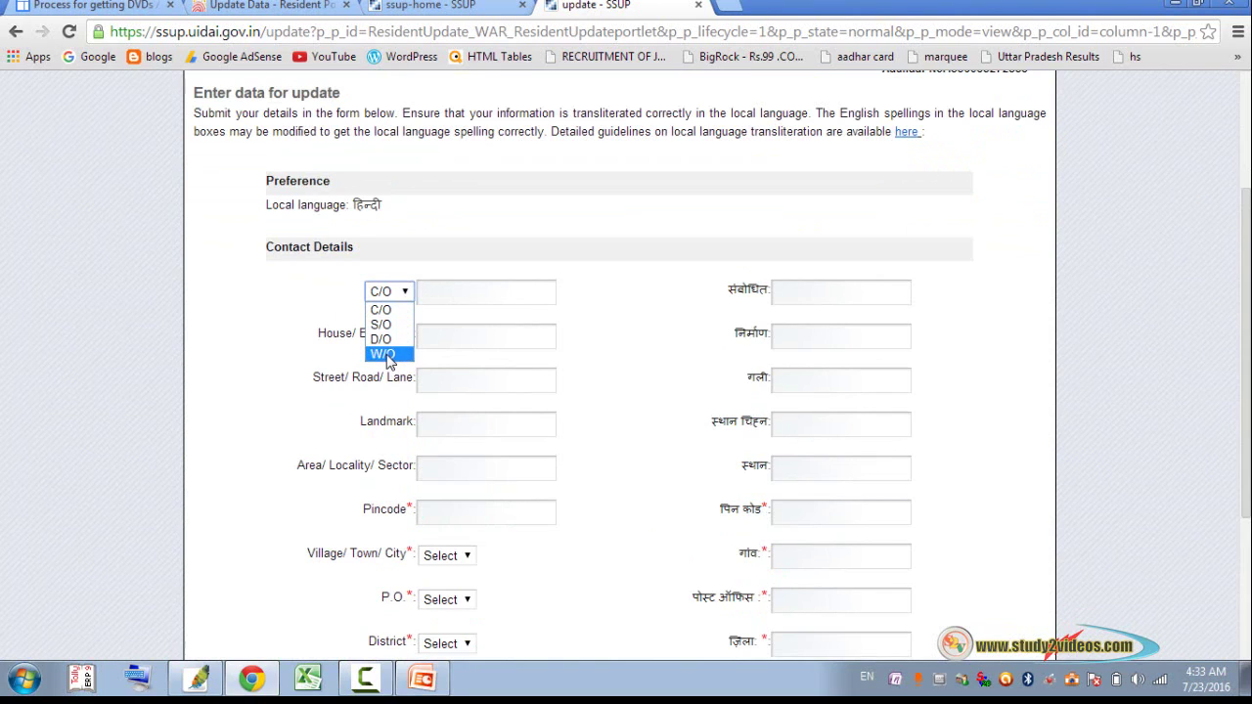
left_click(386, 355)
left_click(442, 291)
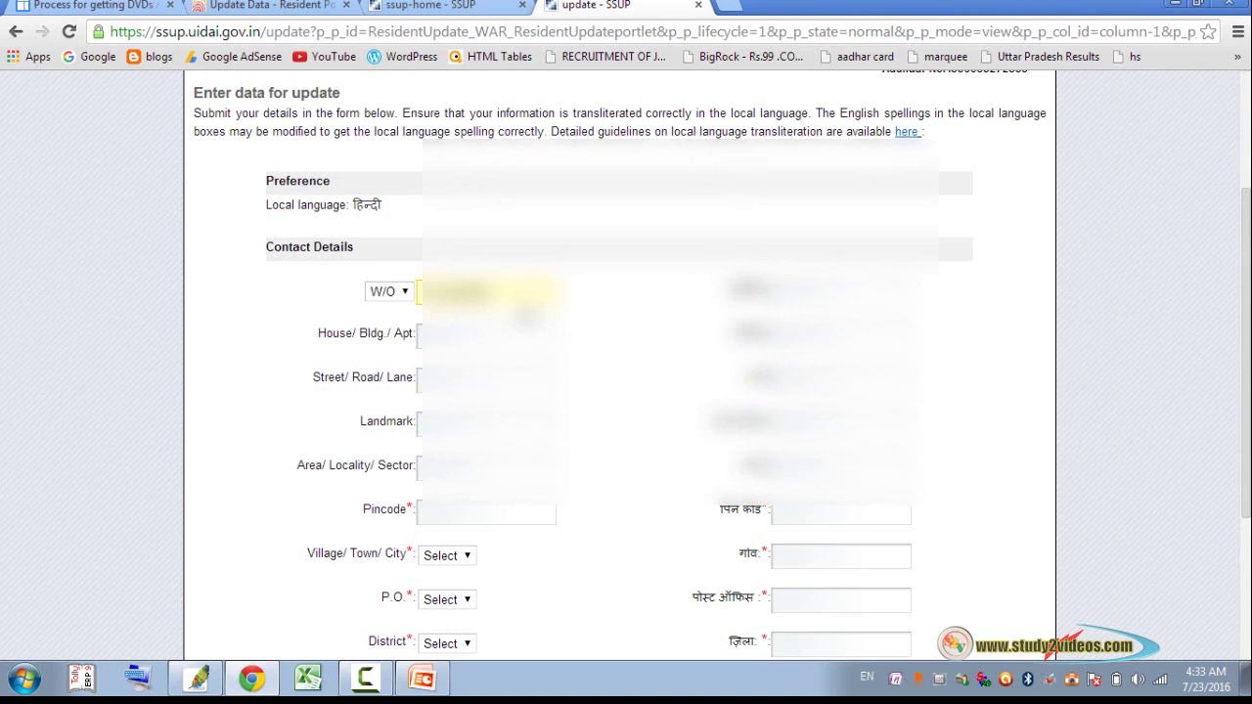
scroll(527, 318, "down", 1)
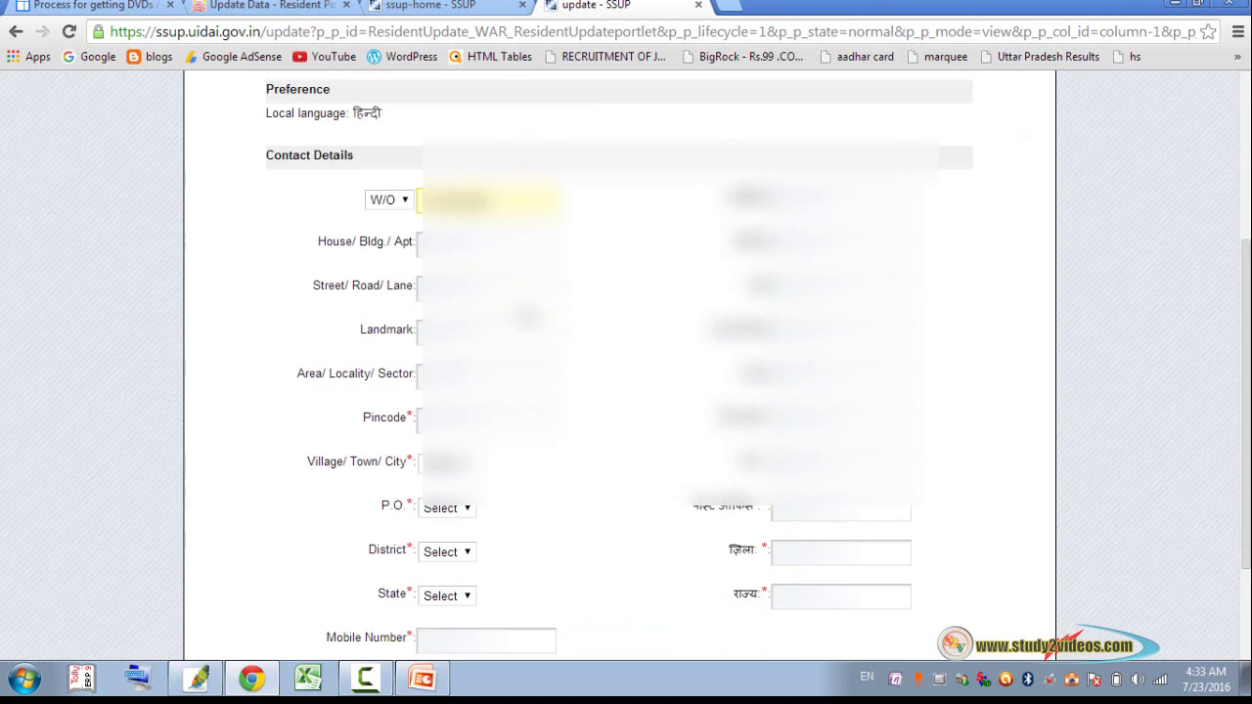
Step: Fill in the house, street, landmark, area/locality and pincode entries of the new address
key("Tab")
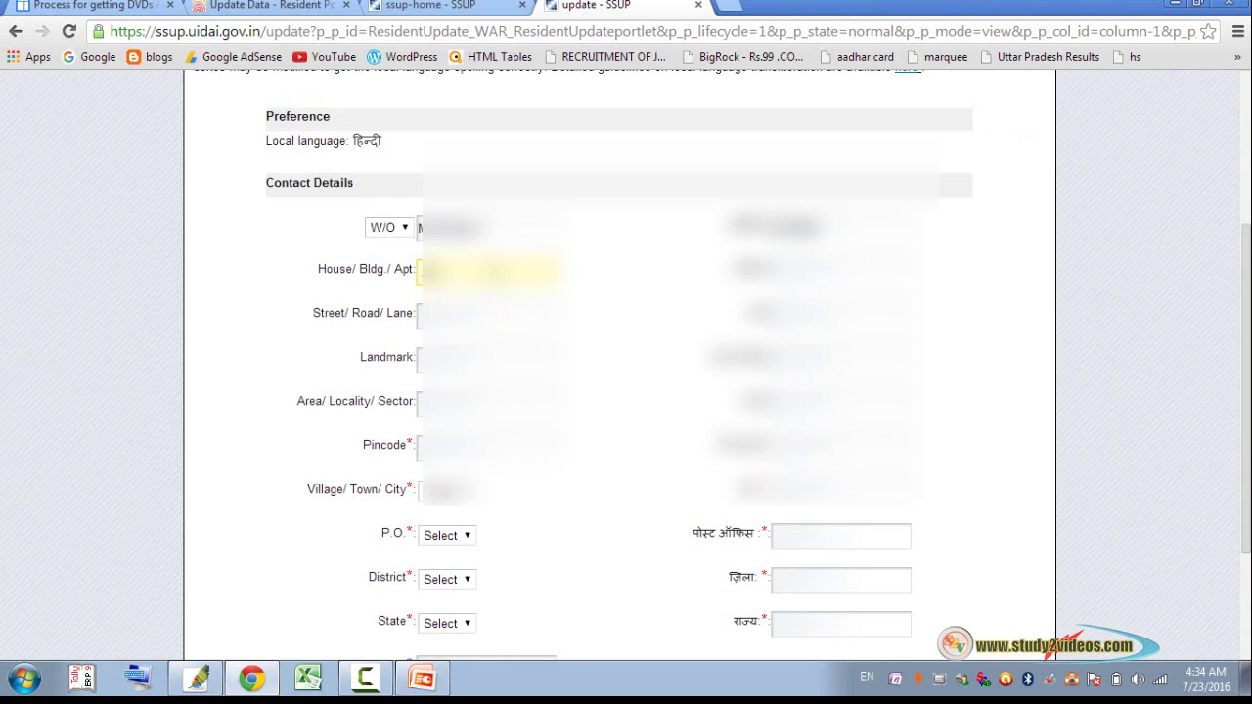
key("Tab")
key("Tab")
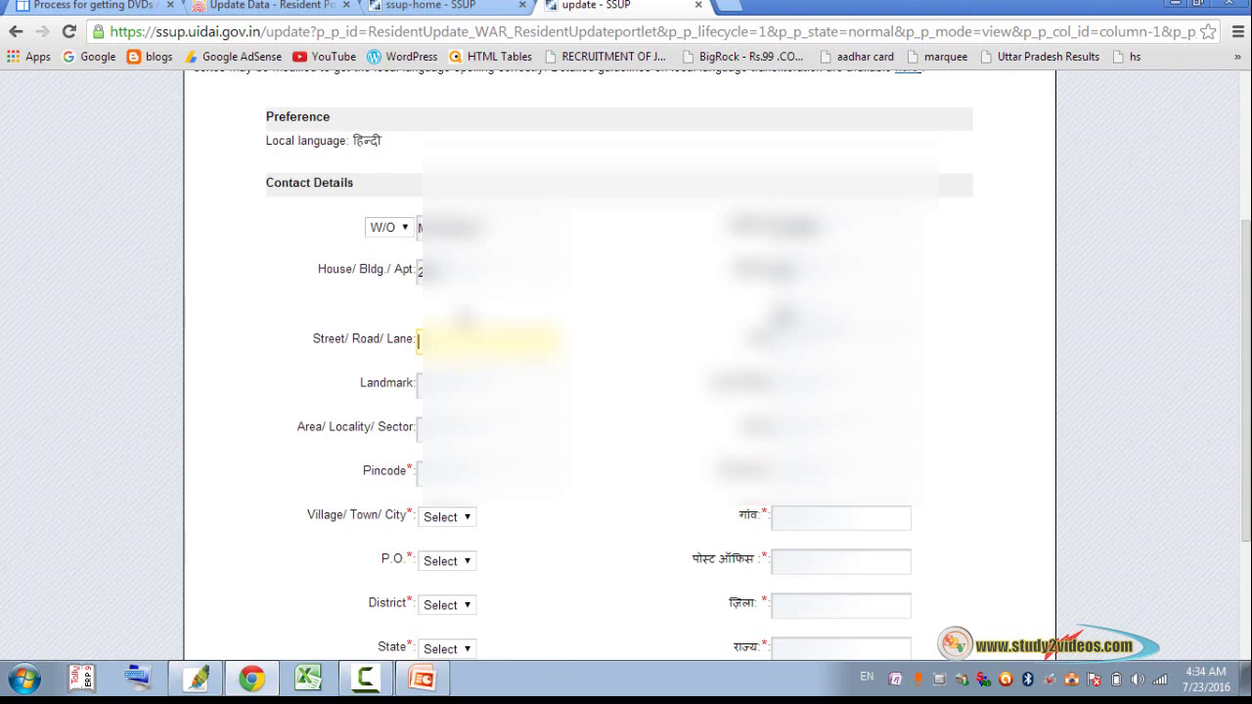
key("Tab")
left_click(420, 428)
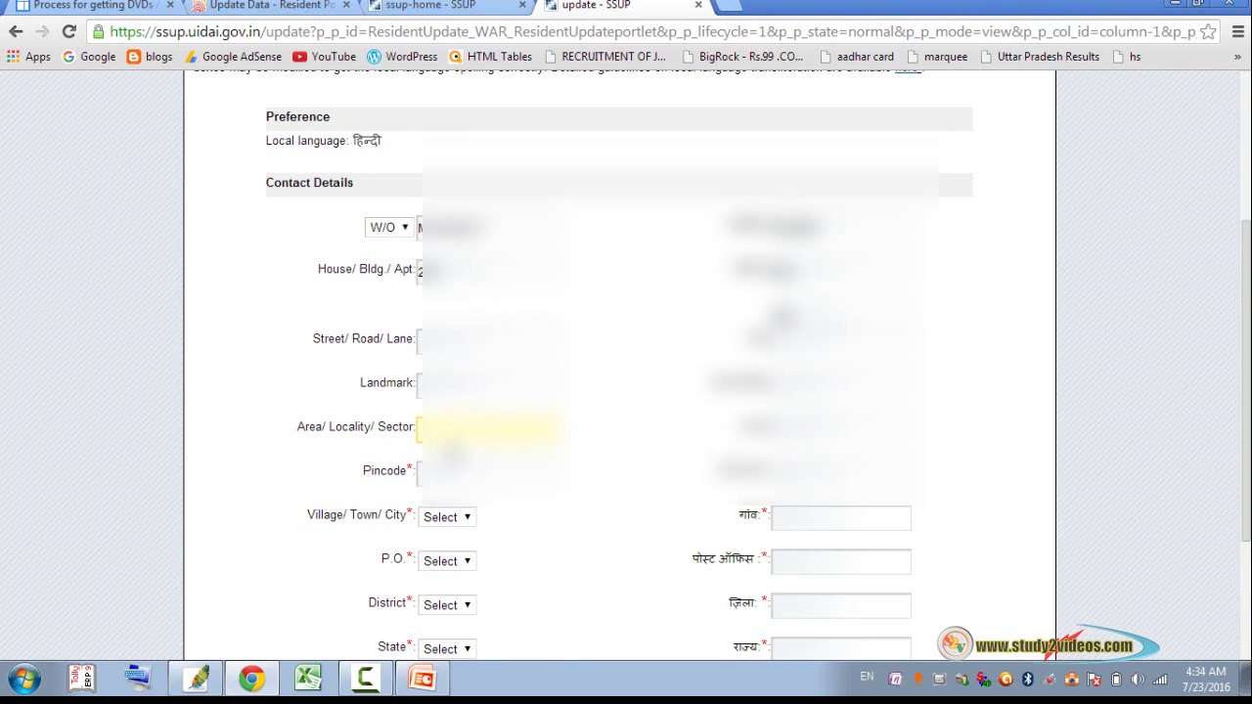
type("aHar")
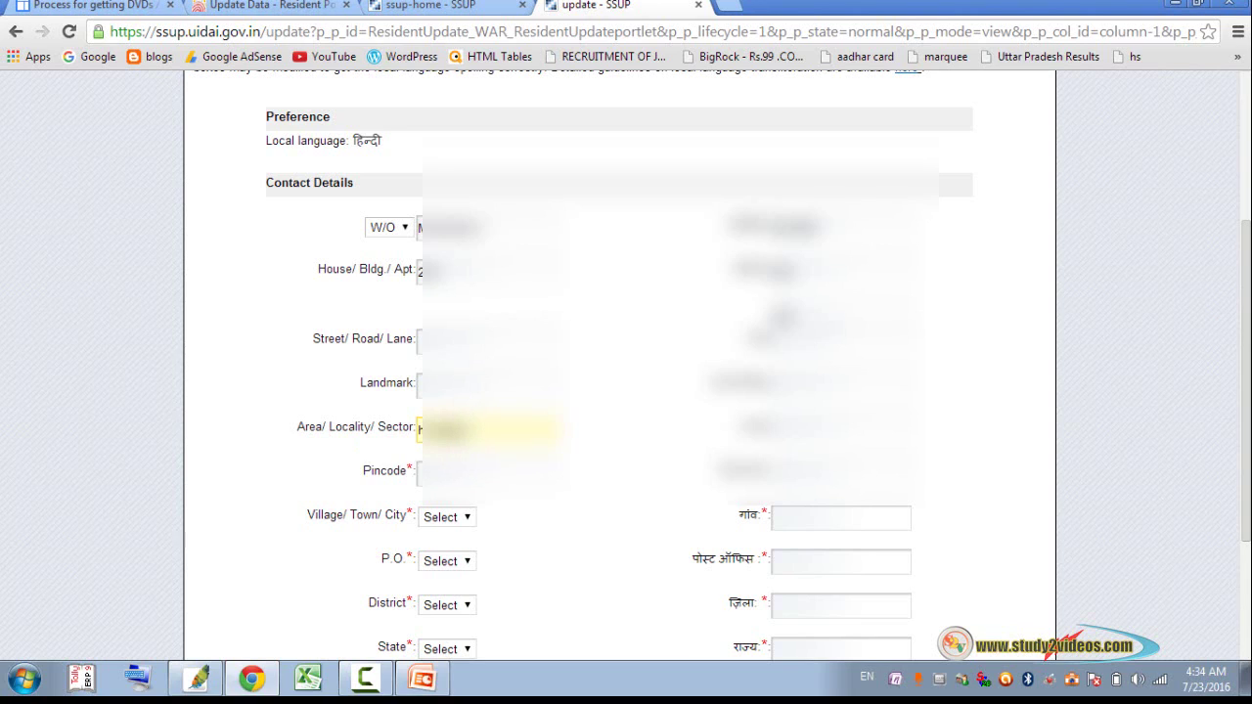
type("i")
key("Tab")
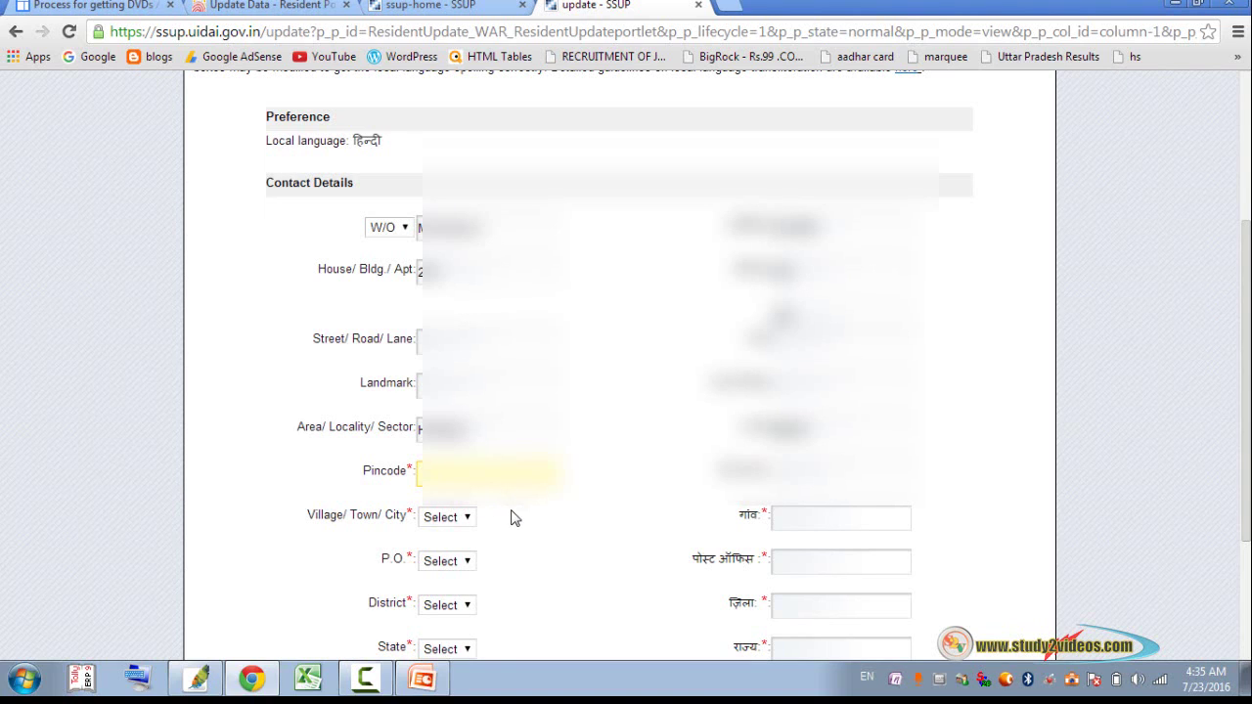
type("2")
left_click(453, 516)
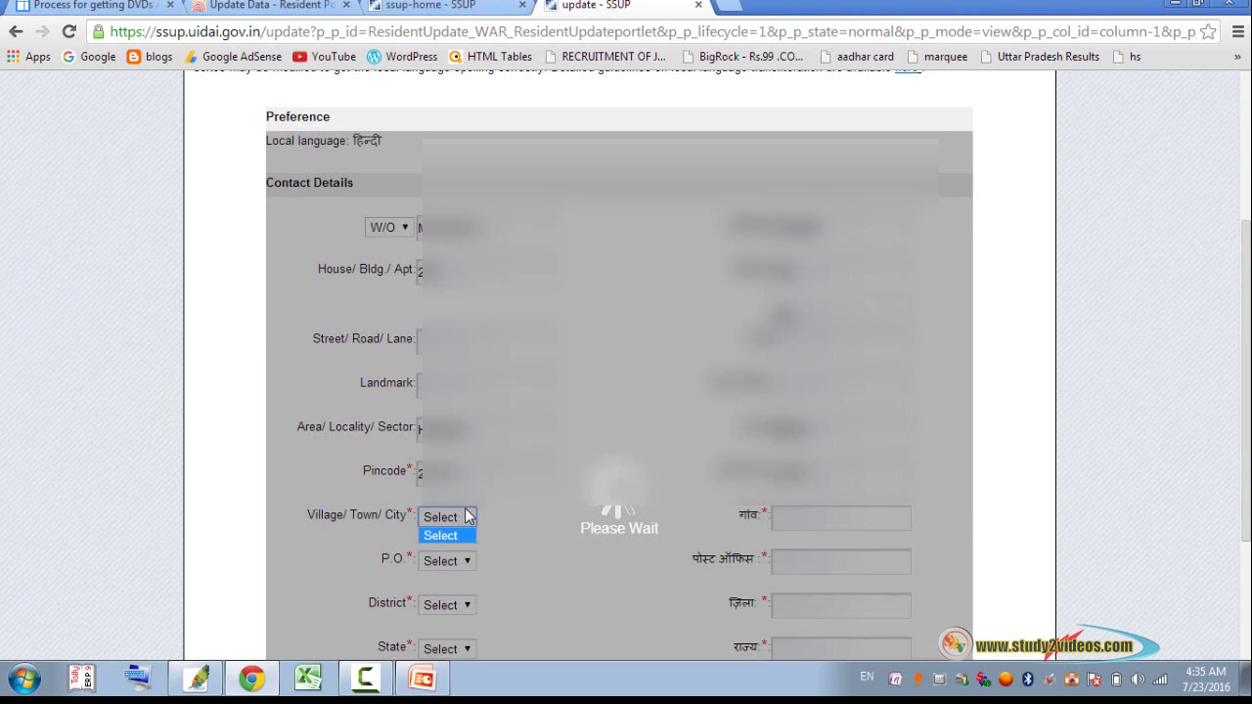
Step: Choose the address's village/town/city and confirm the matching post office
scroll(512, 459, "down", 2)
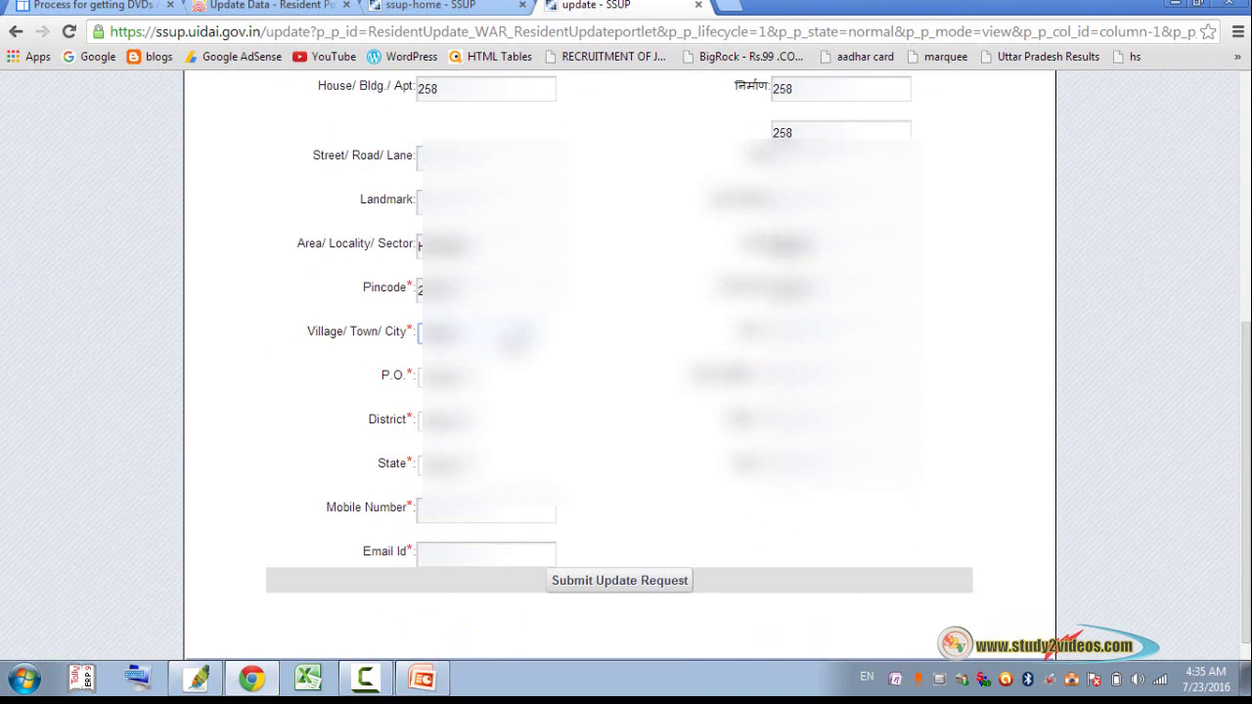
left_click(522, 336)
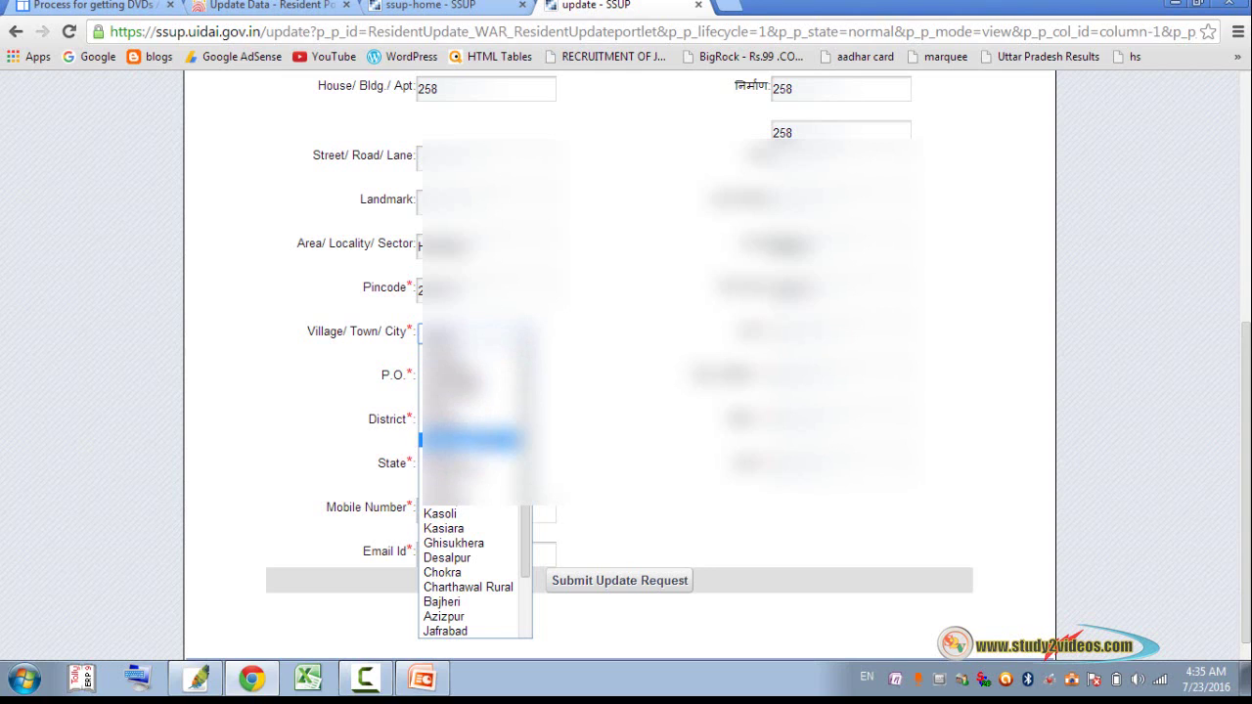
scroll(470, 441, "down", 2)
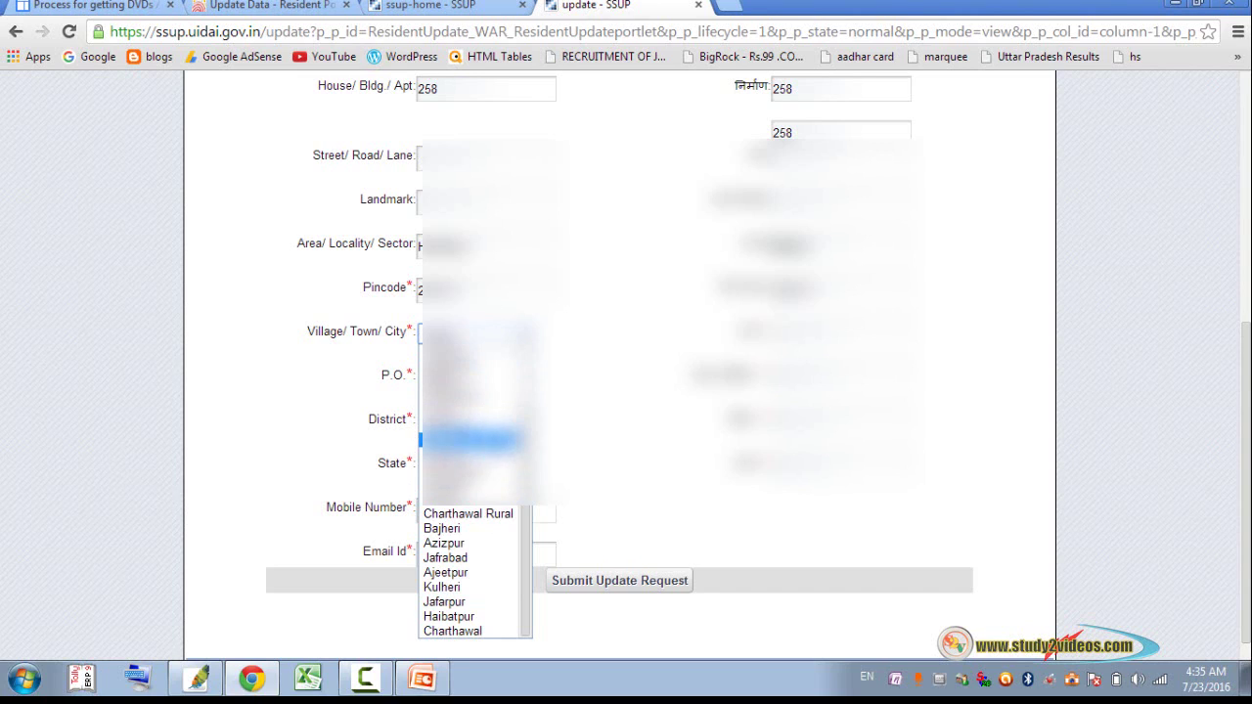
left_click(470, 616)
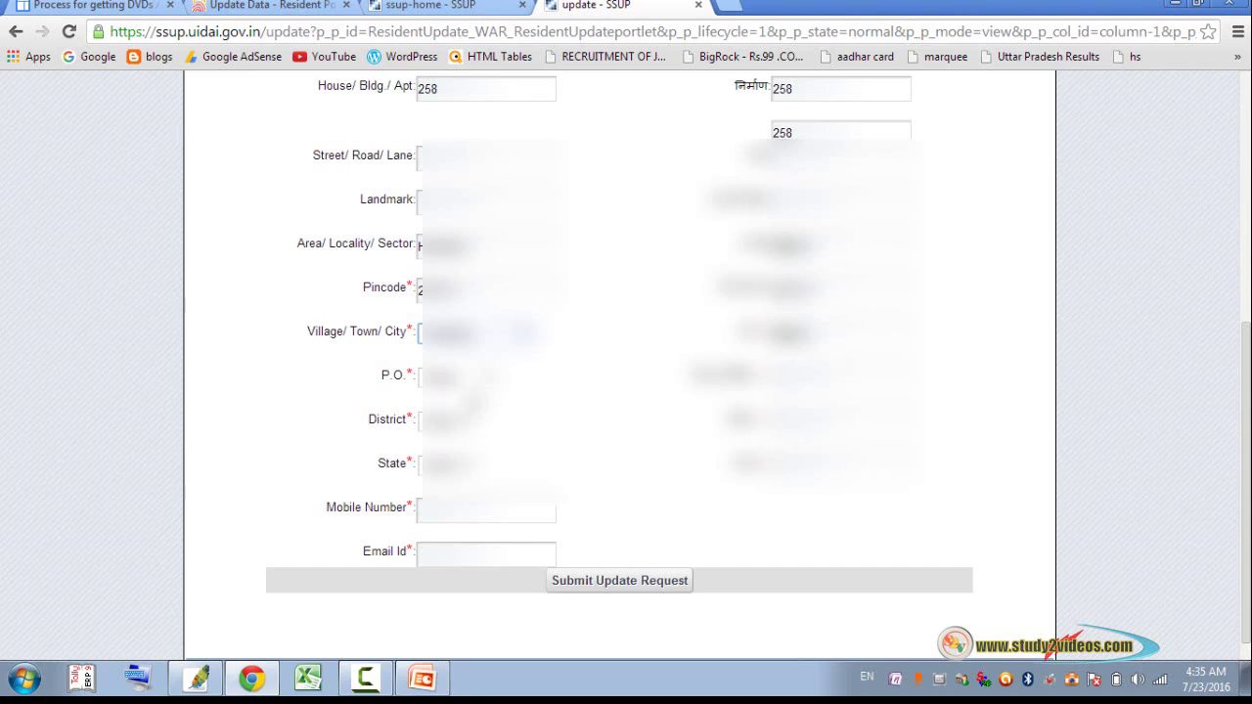
left_click(488, 376)
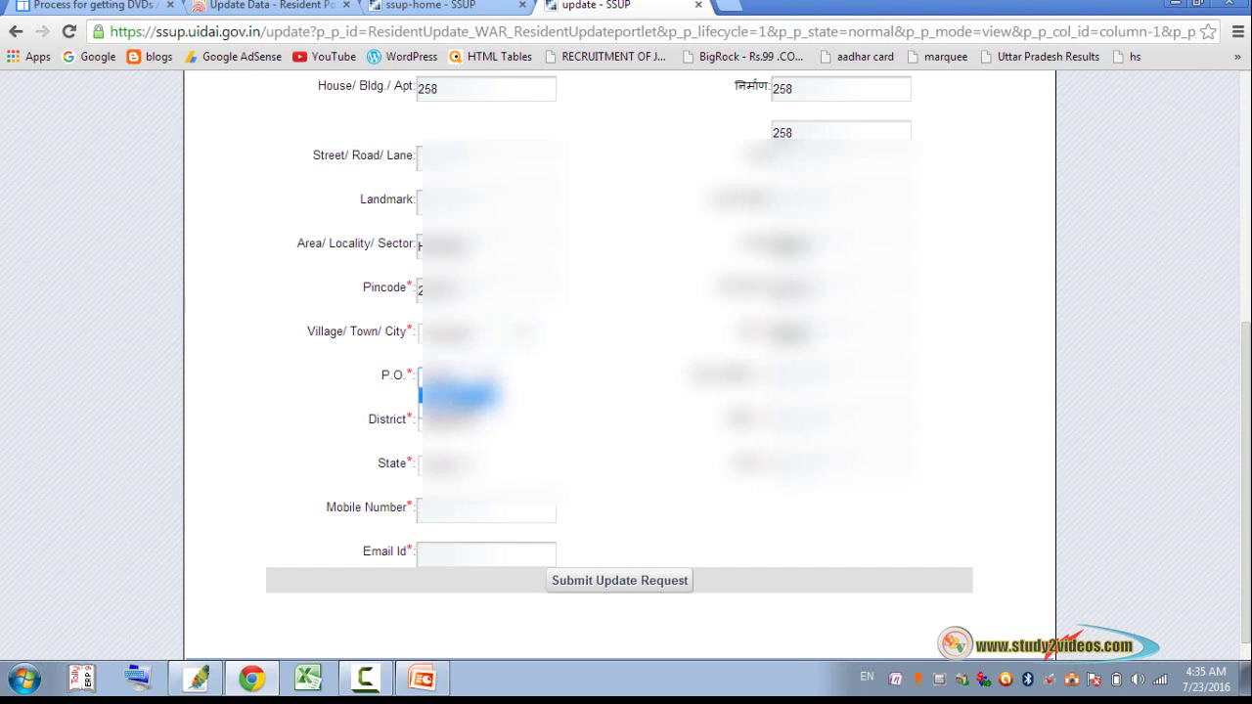
key("Return")
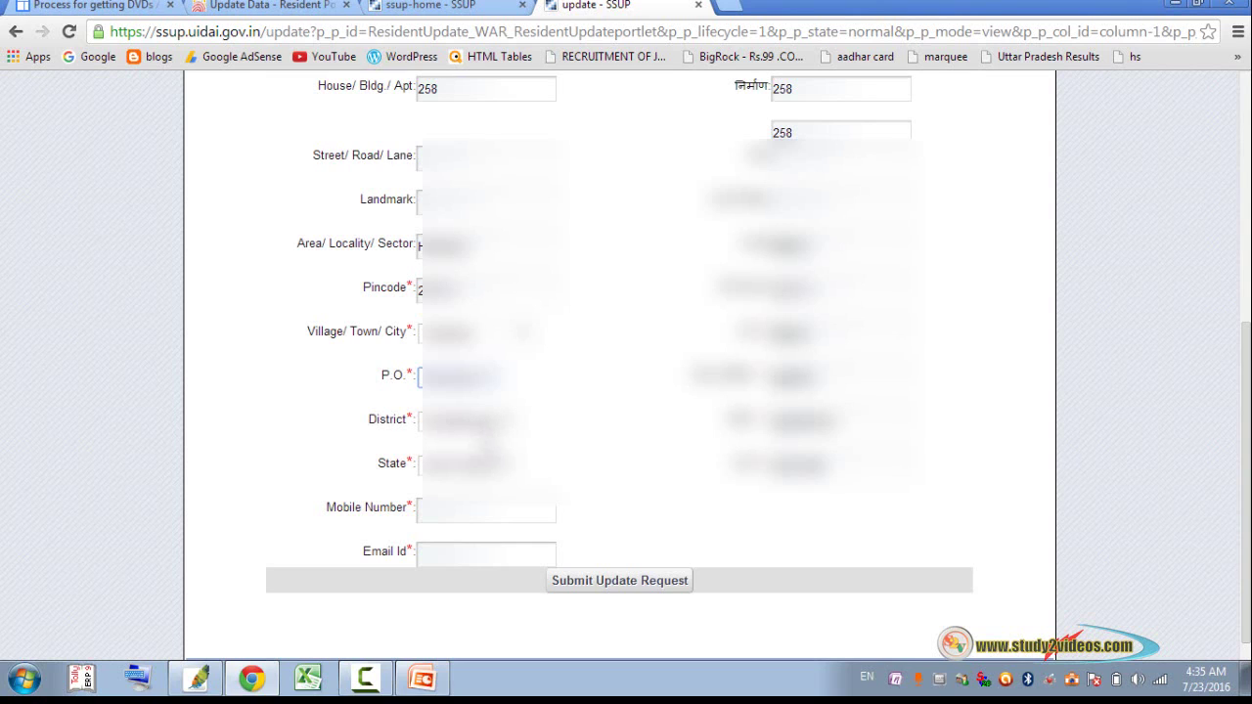
scroll(626, 352, "down", 1)
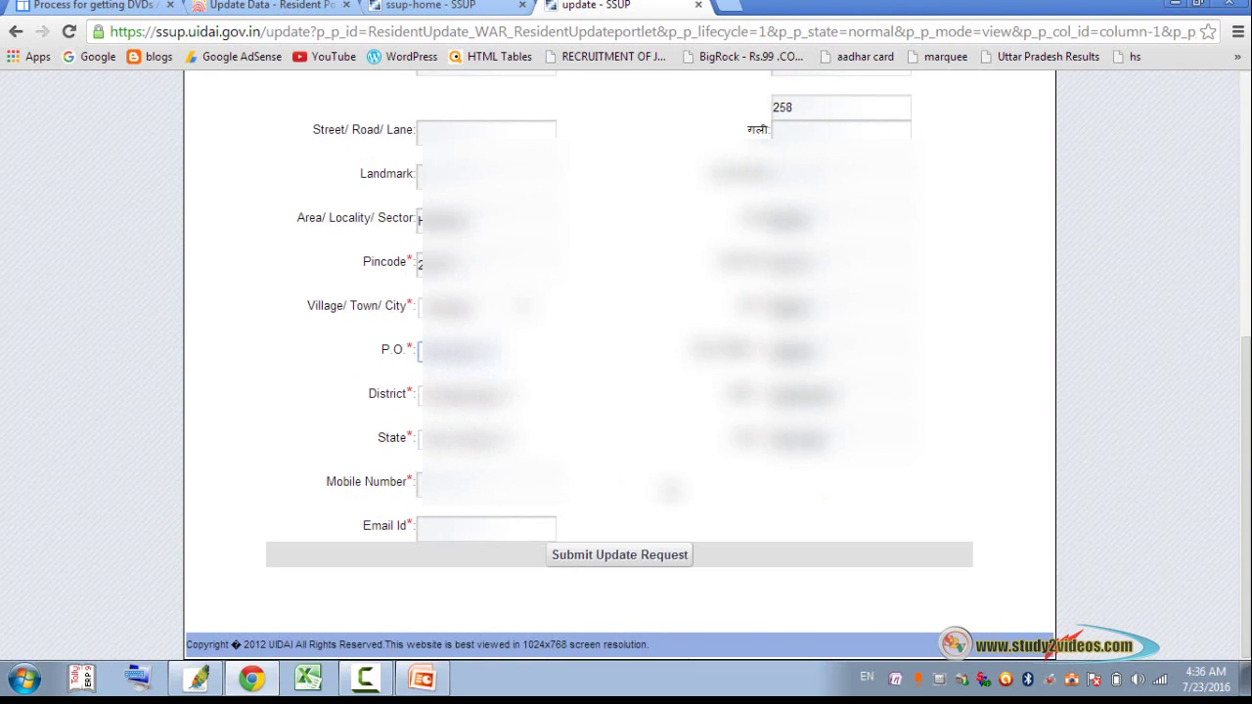
Step: Enter the new mobile number and Gmail e-mail address, fixing typos, then recheck the form
left_click(470, 483)
type("9")
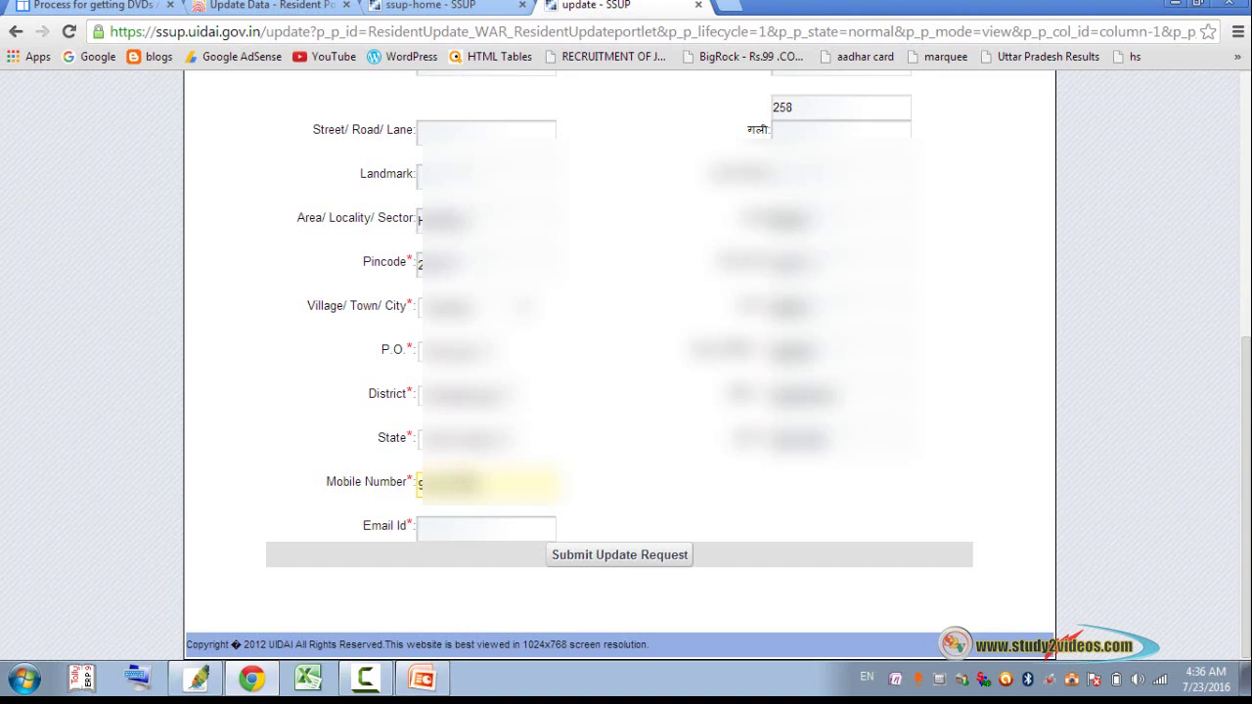
left_click(442, 526)
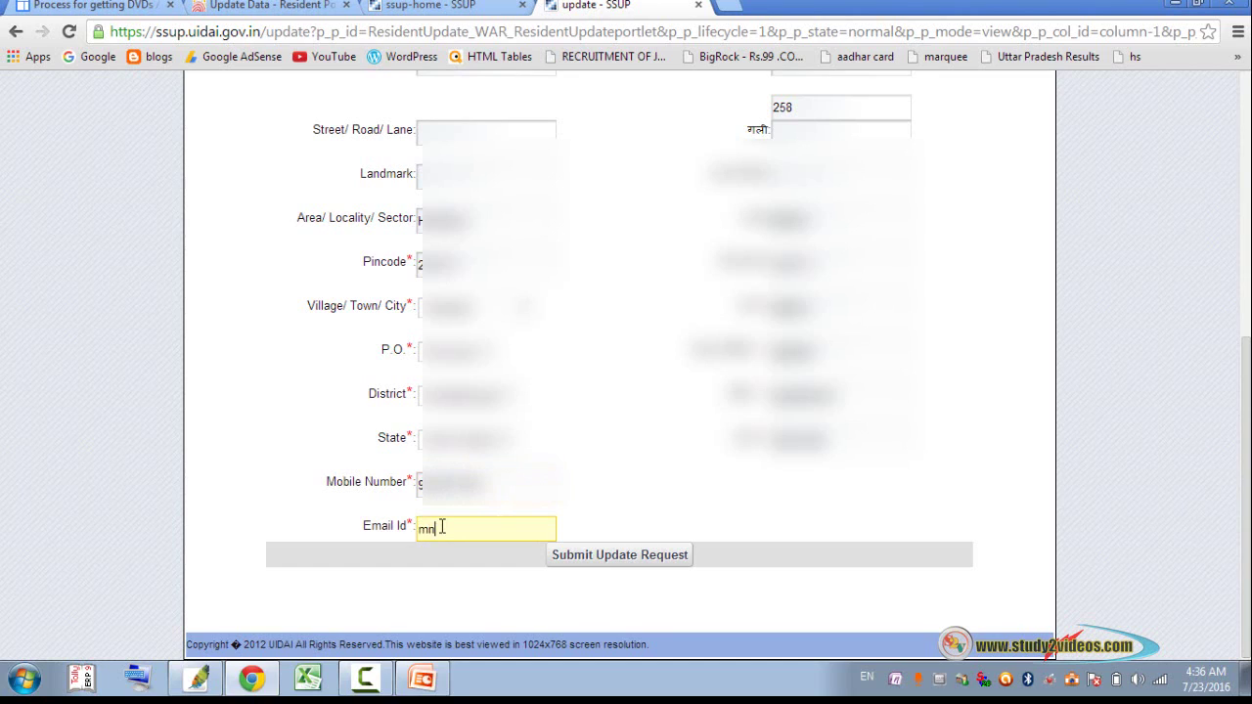
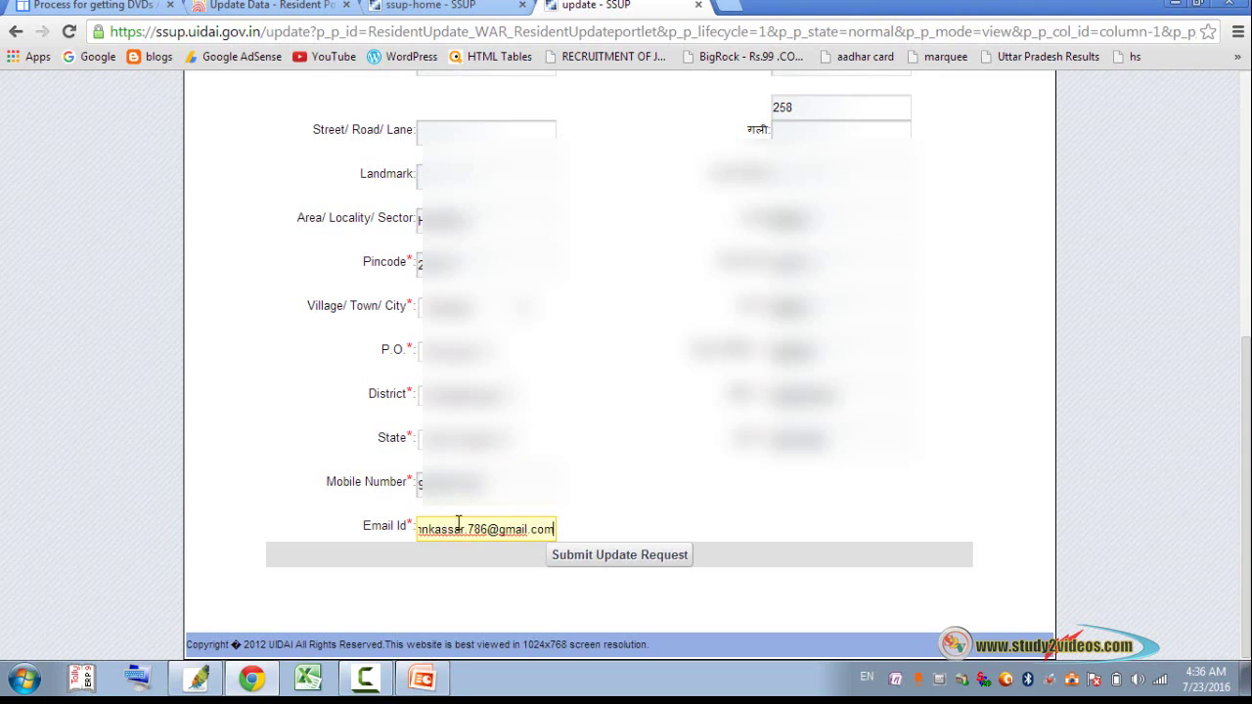
scroll(489, 474, "up", 5)
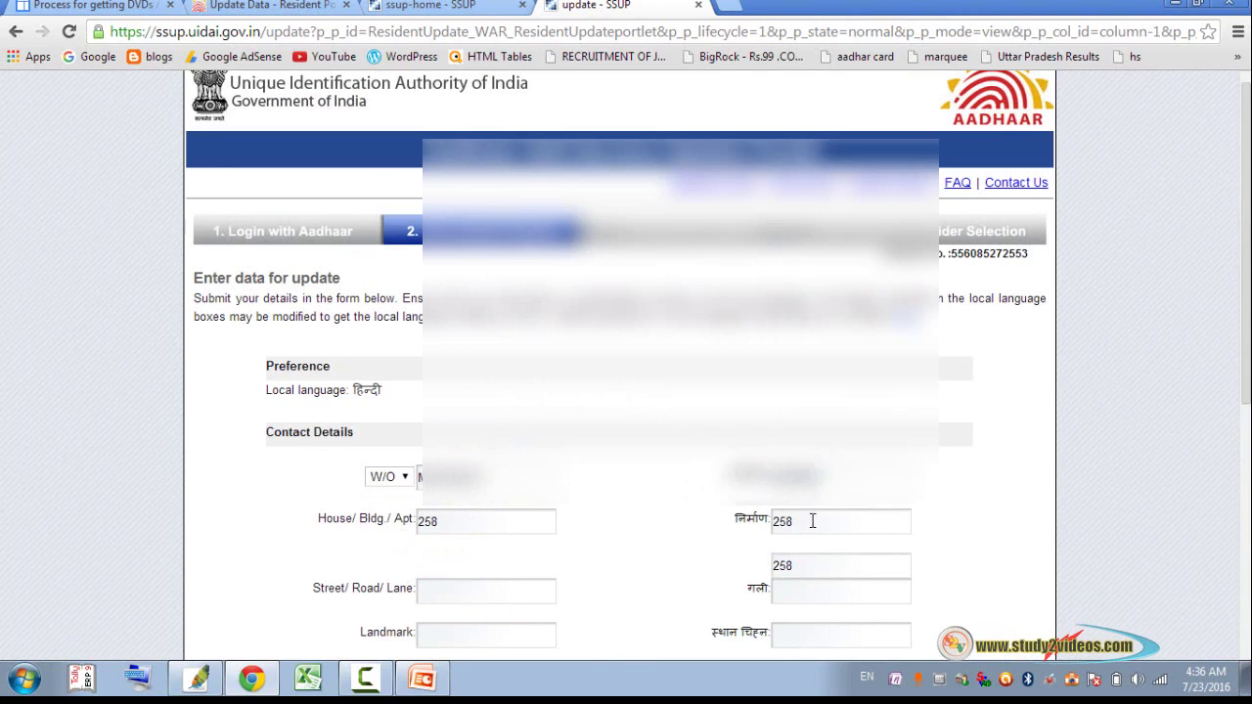
scroll(783, 518, "down", 2)
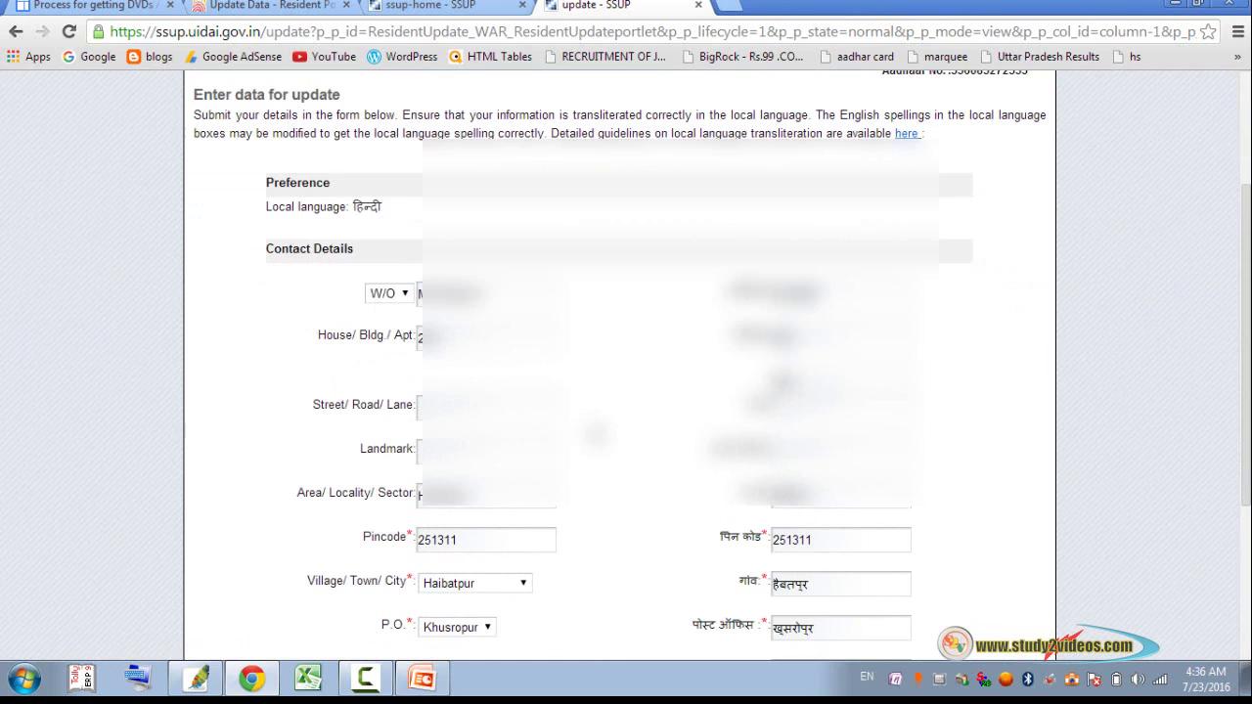
scroll(597, 433, "down", 1)
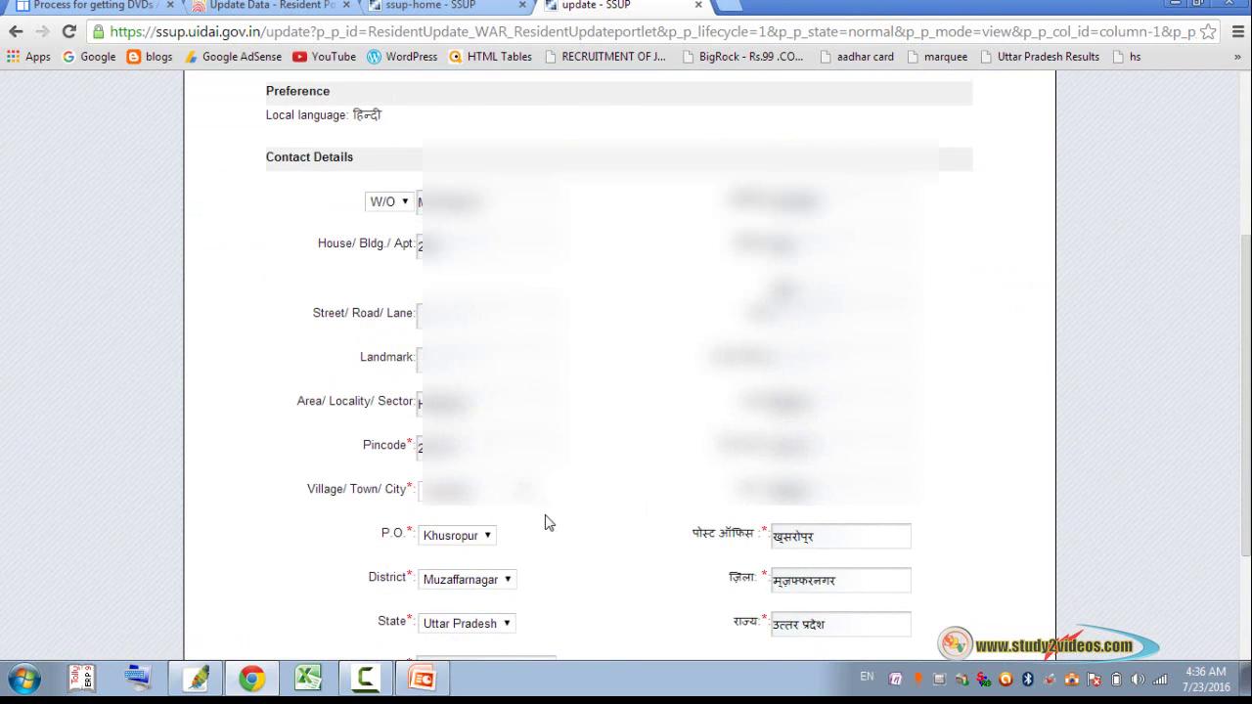
scroll(553, 522, "down", 2)
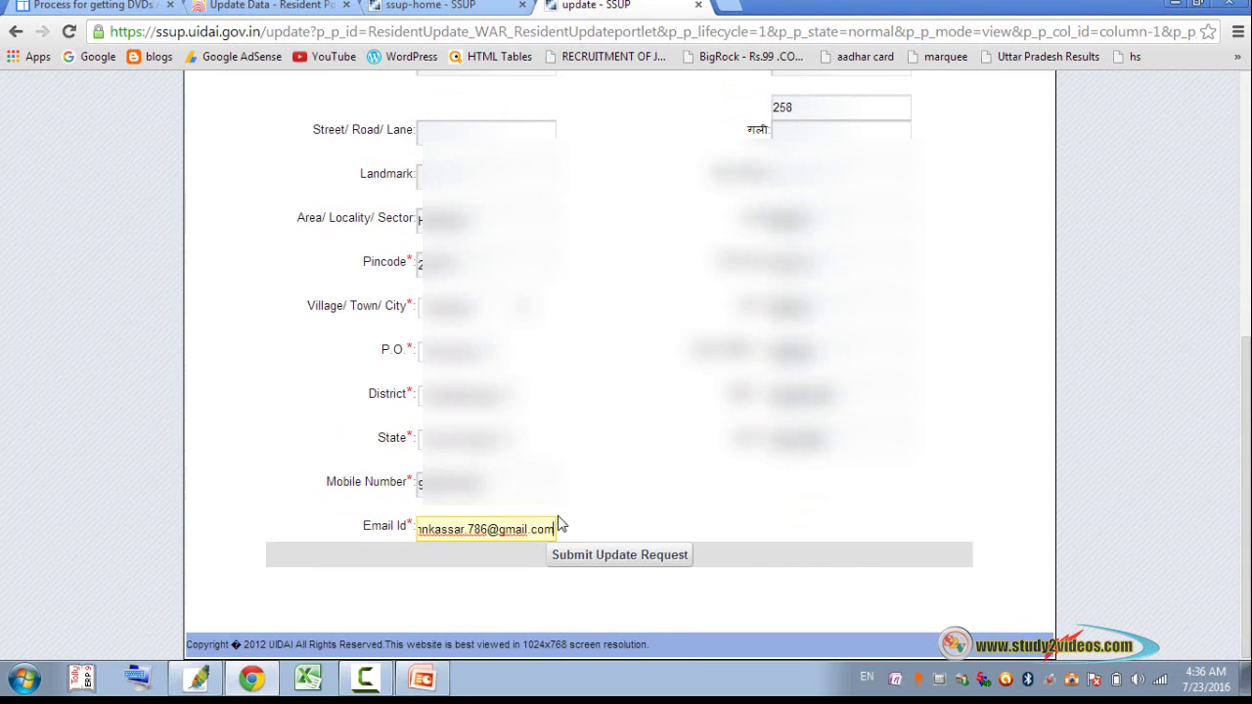
Step: Submit the update request, confirm it on the Review Update page, and proceed
left_click(619, 565)
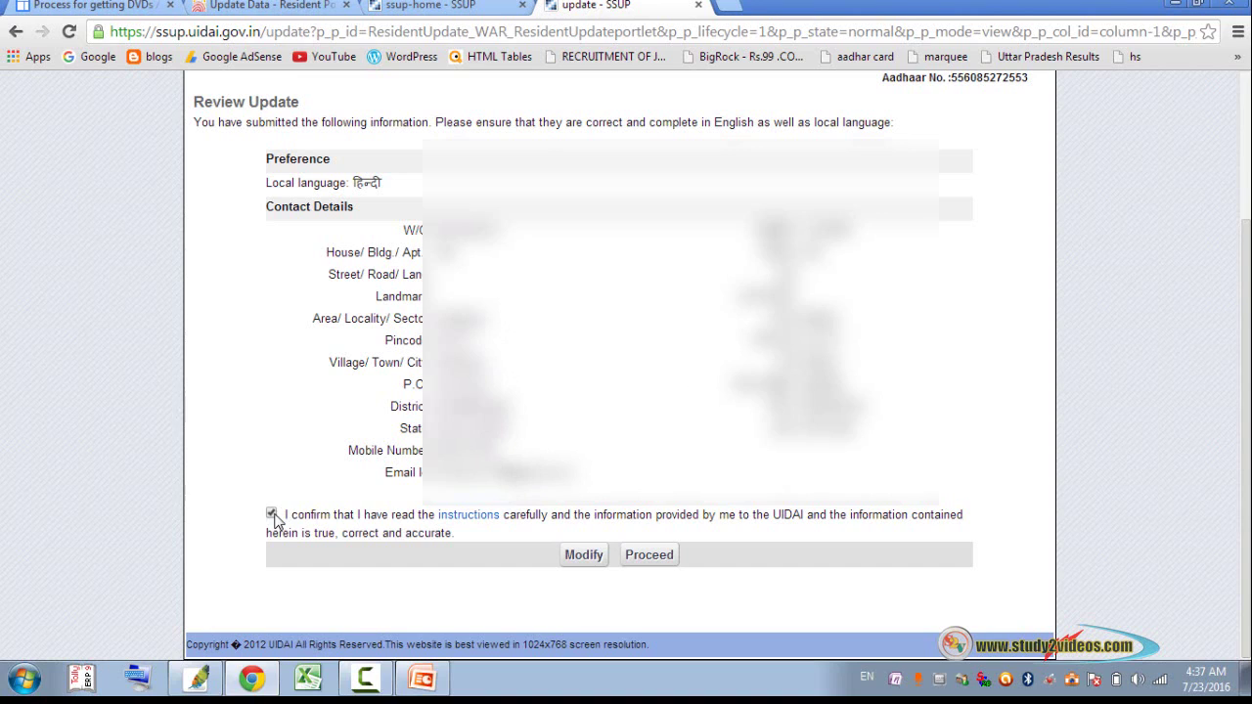
left_click(650, 556)
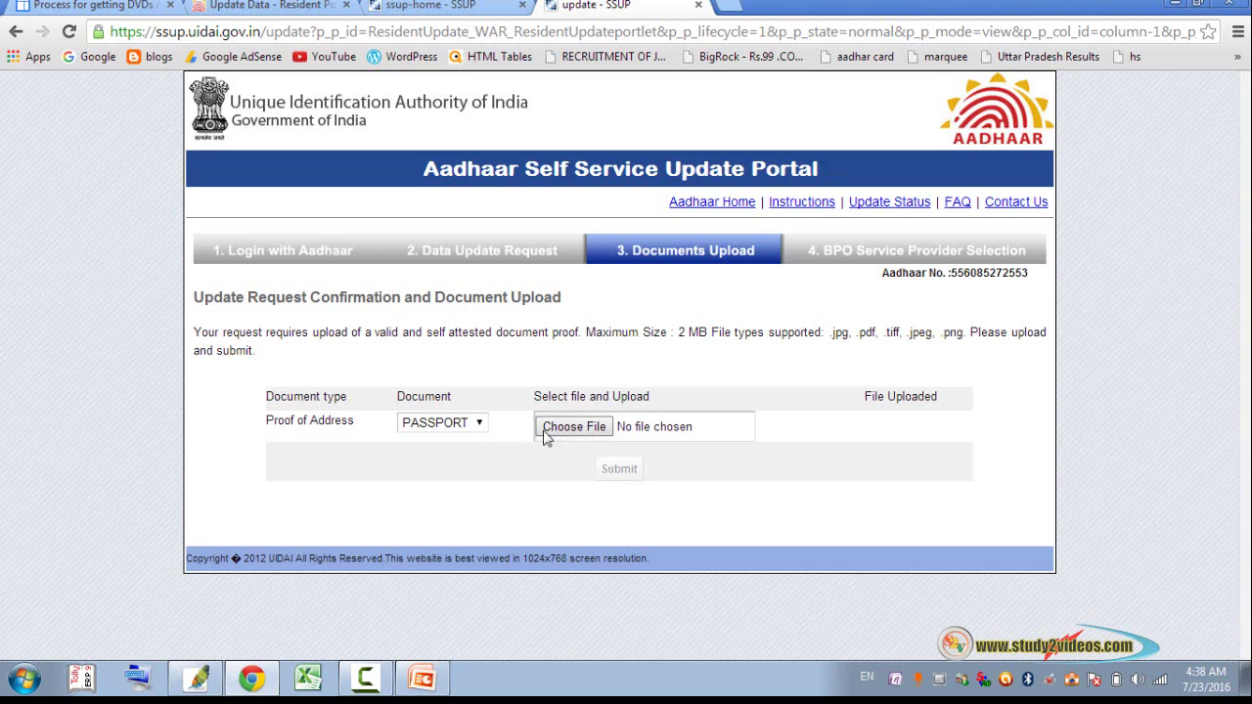
Step: Set proof of address to CASTE AND DOMICILE CERTIFICATE HAVING PHOTO ISSUED BY STATE GOVT and choose its file
left_click(478, 423)
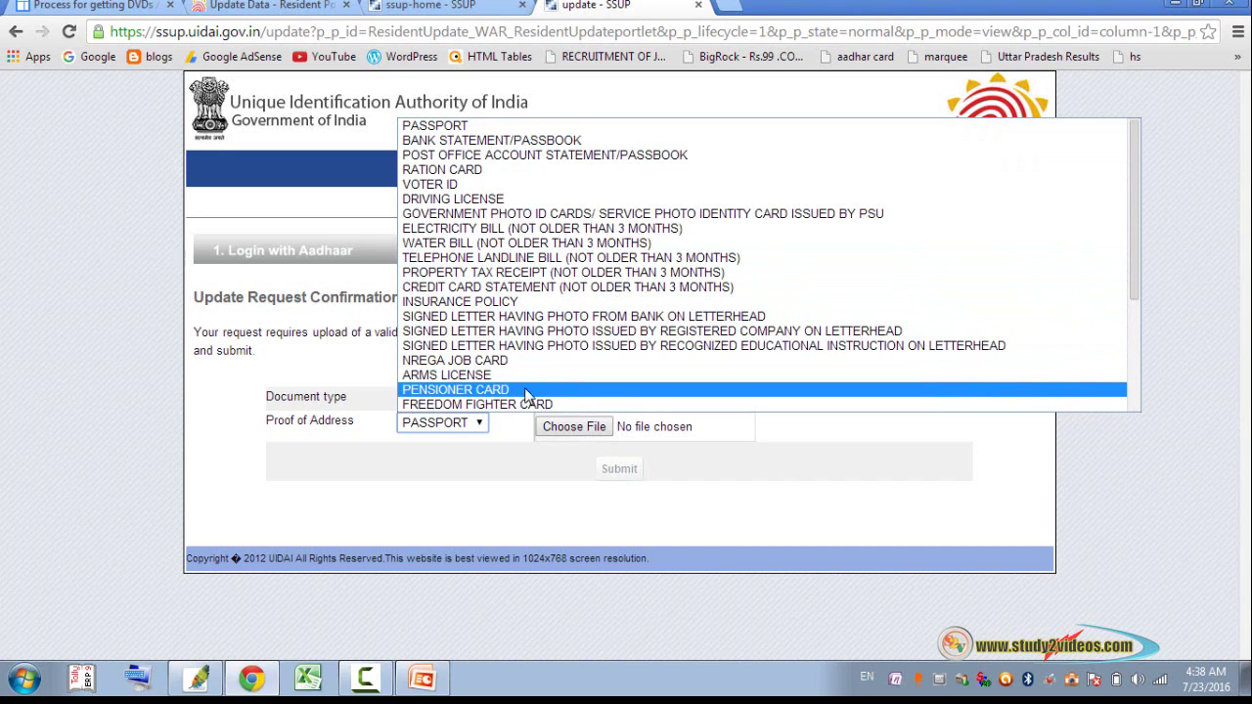
left_click(526, 379)
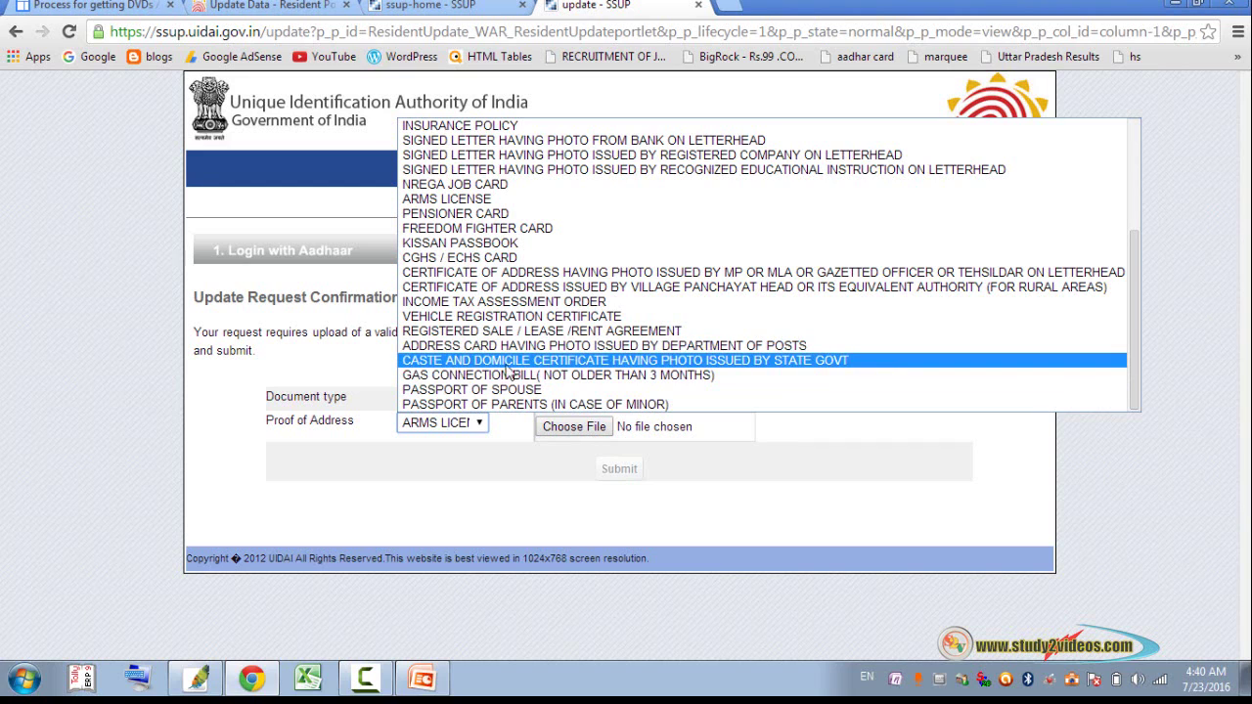
left_click(627, 362)
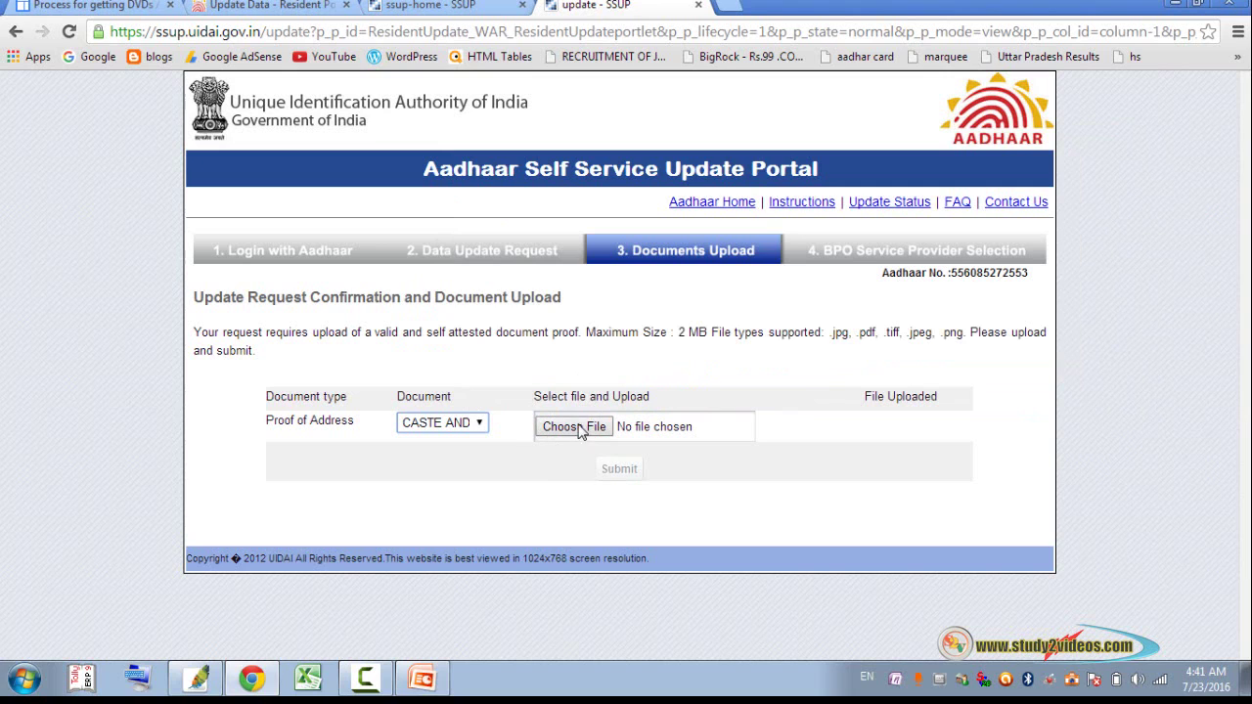
left_click(573, 431)
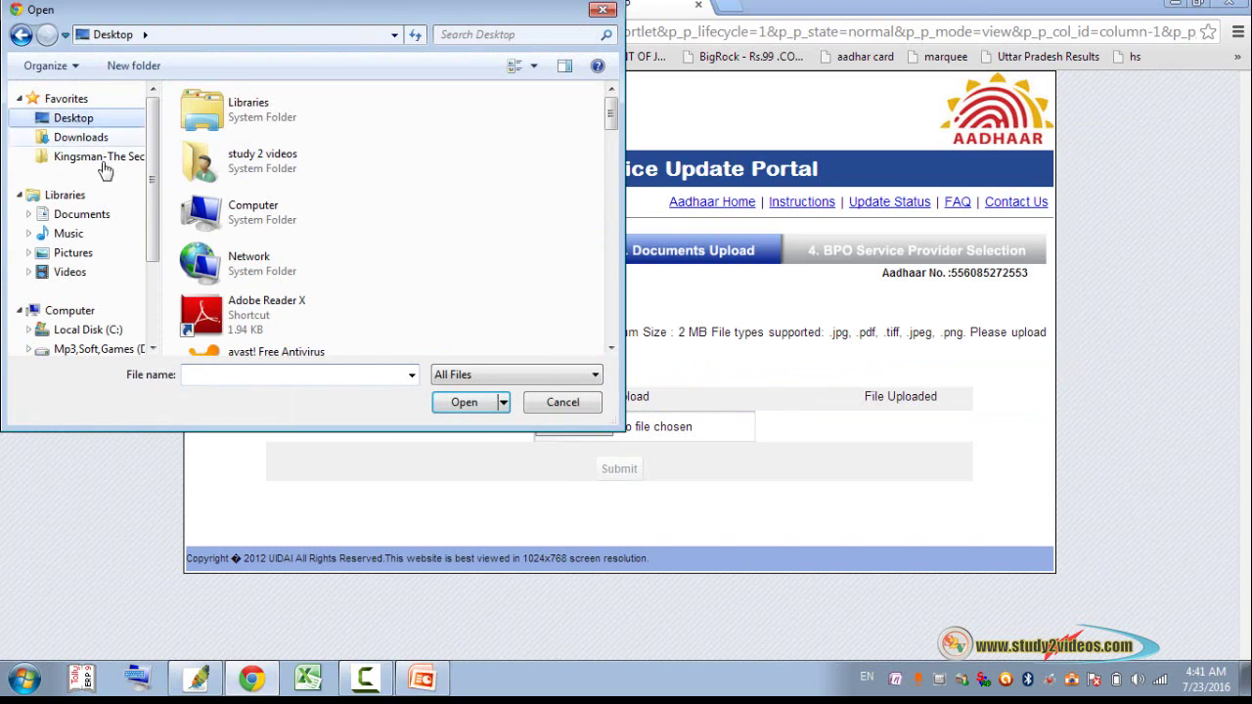
Step: Upload the domicile certificate JPG as the proof-of-address document
left_click_drag(610, 122, 610, 196)
left_click(311, 374)
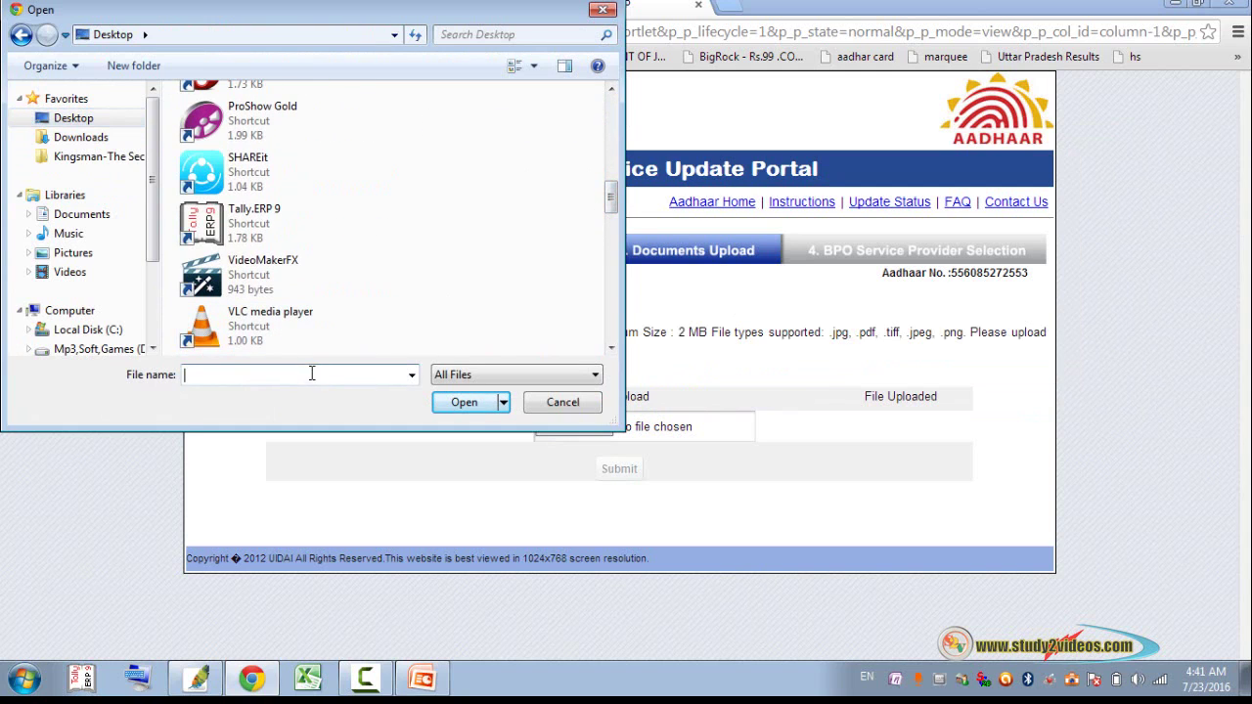
type("d")
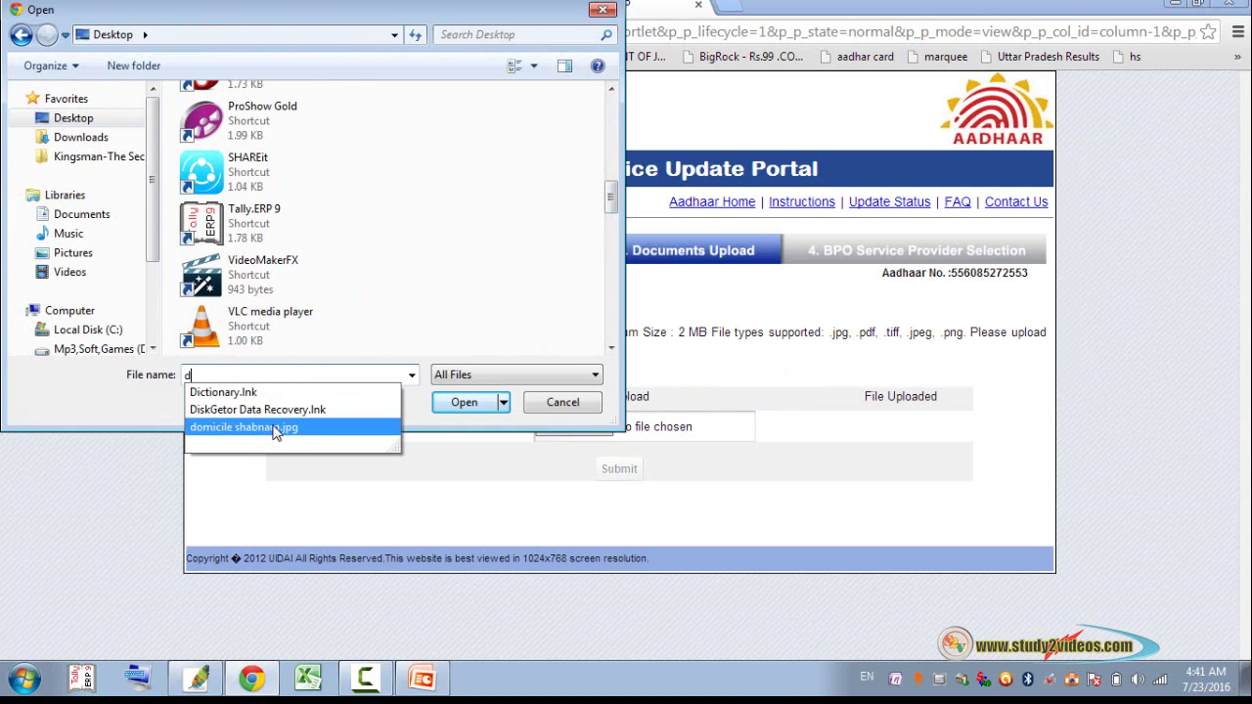
left_click(284, 425)
left_click(462, 405)
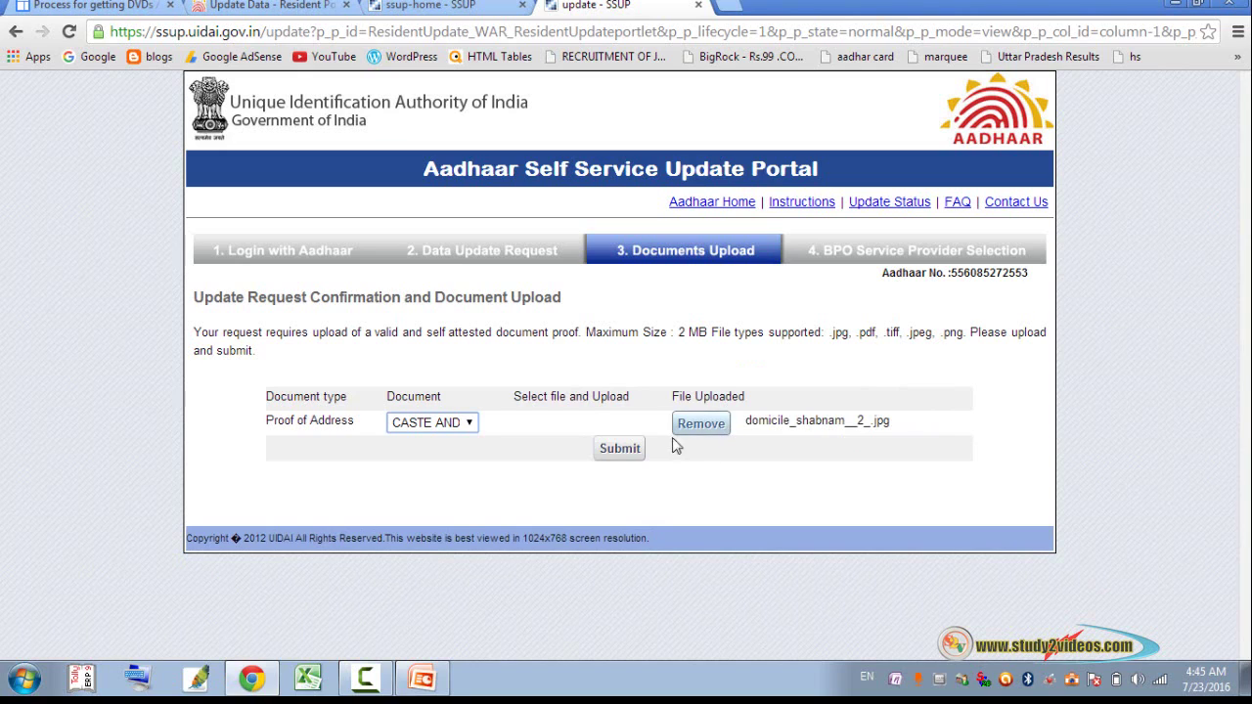
Step: Submit the uploaded proof and confirm the scans are original and valid
left_click(621, 452)
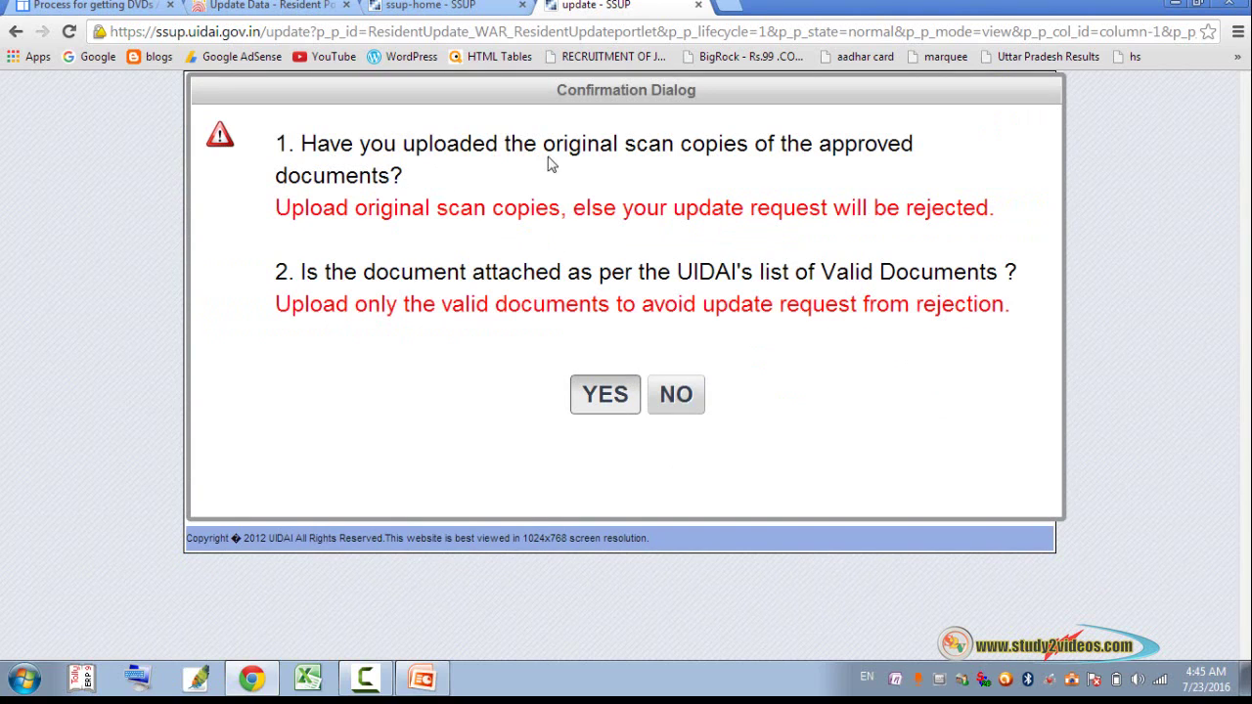
left_click(598, 393)
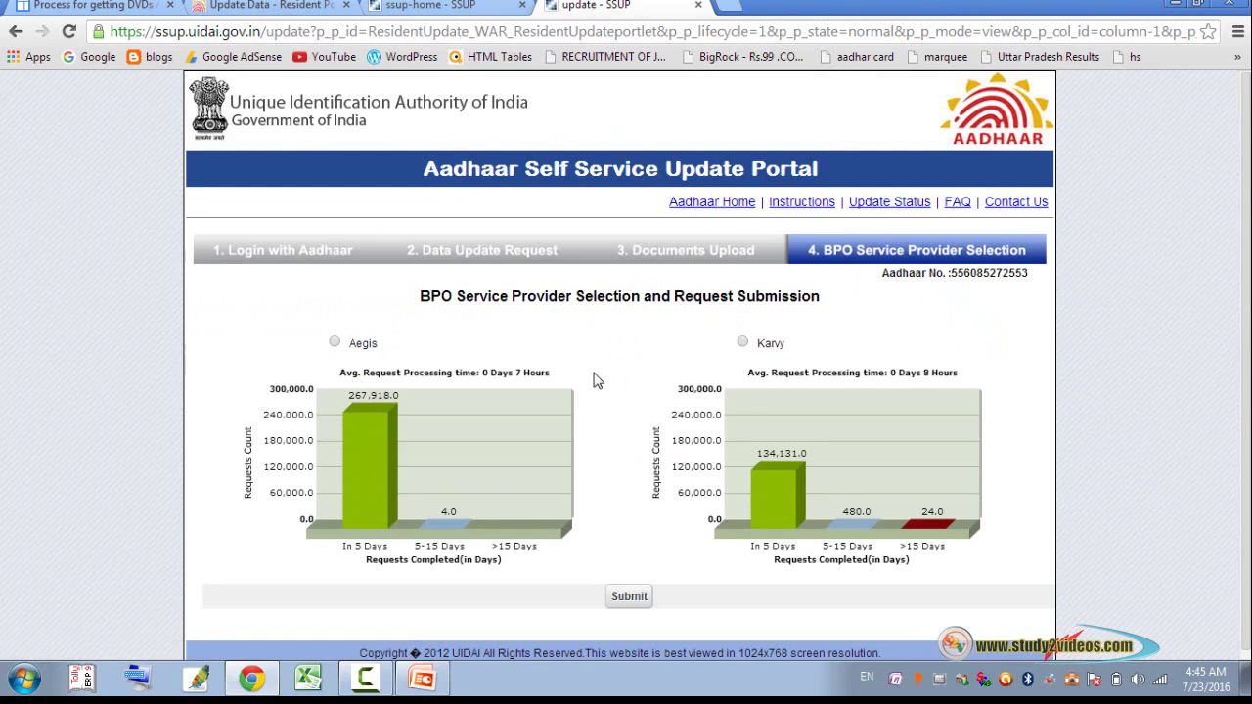
Step: Choose Aegis as the BPO service provider and submit the update request
left_click(335, 343)
scroll(663, 464, "down", 1)
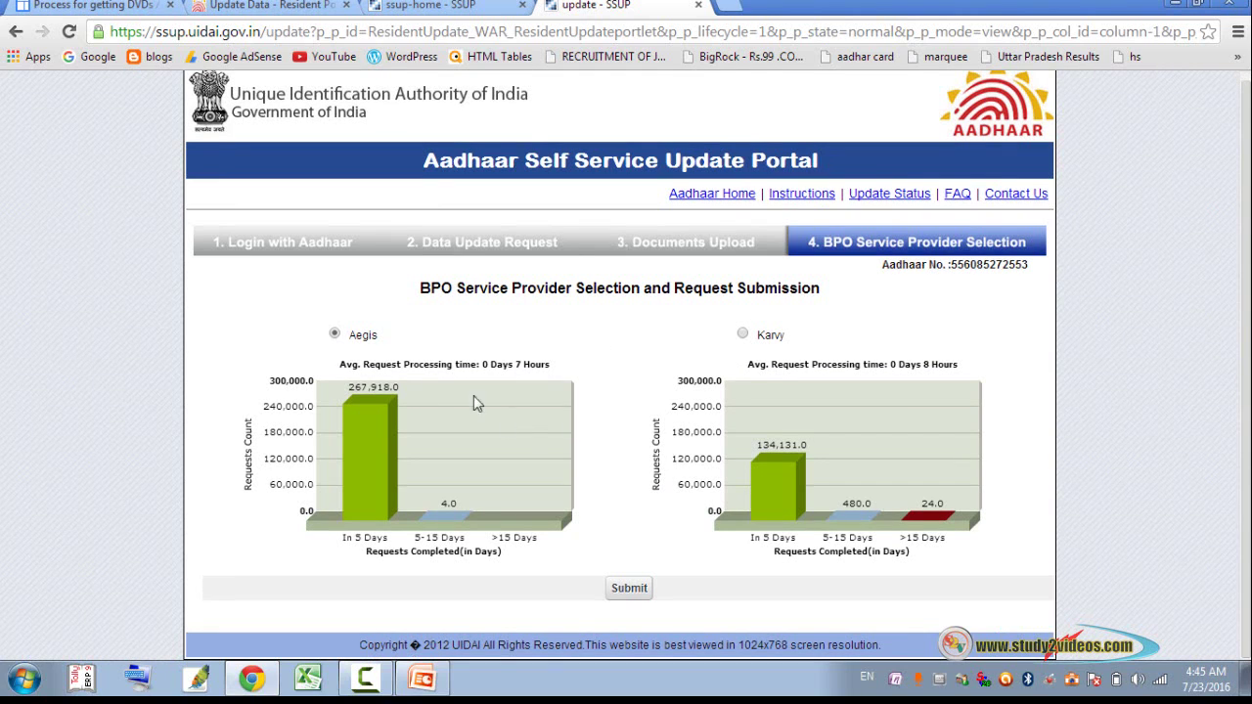
left_click(626, 590)
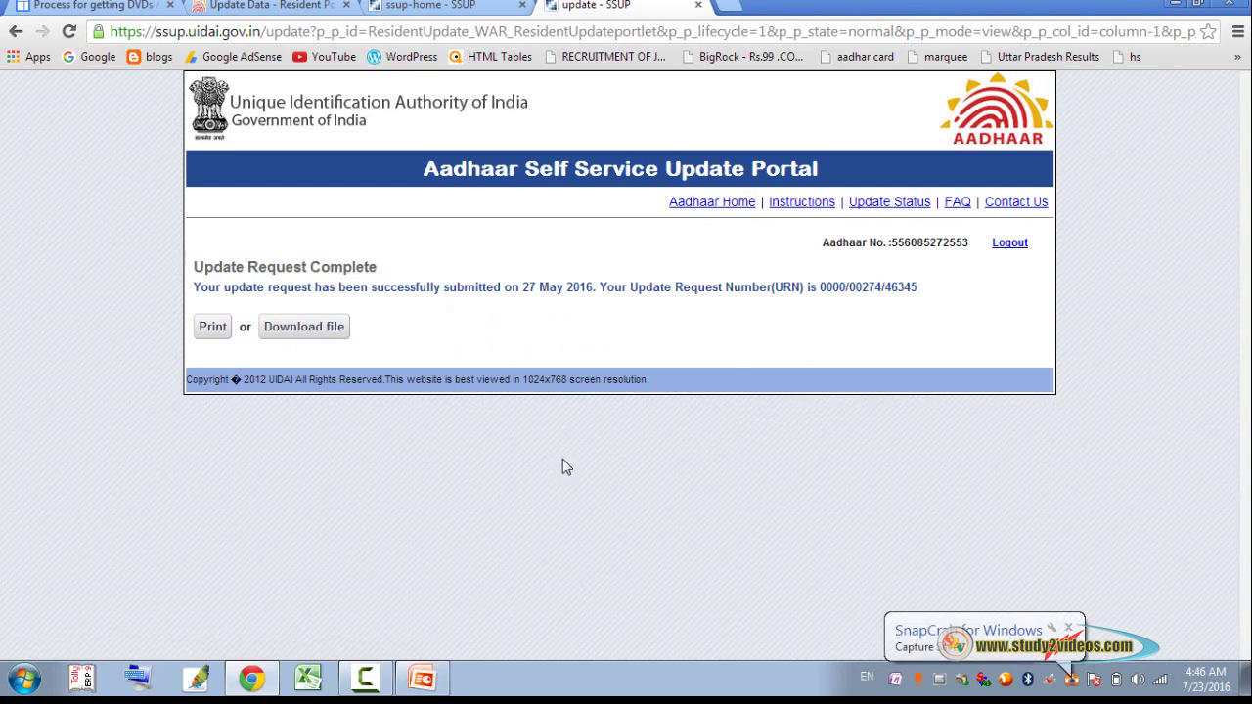
Step: Download the update request acknowledgement file
left_click(304, 334)
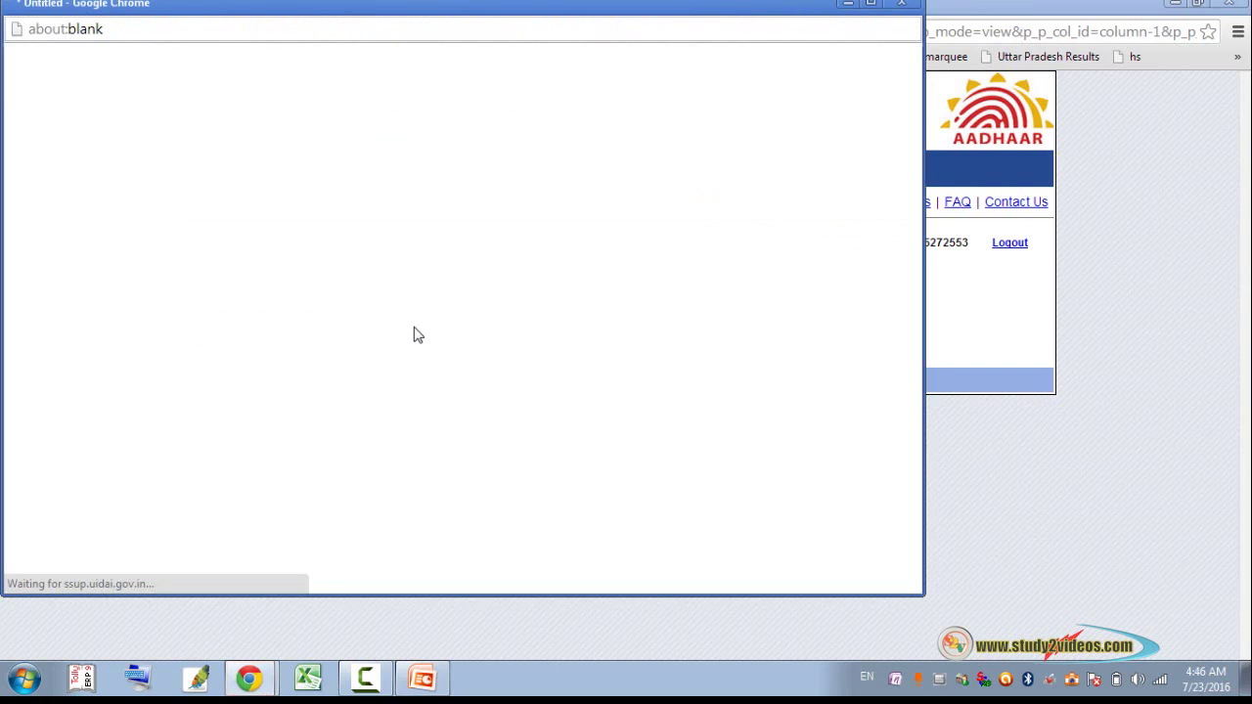